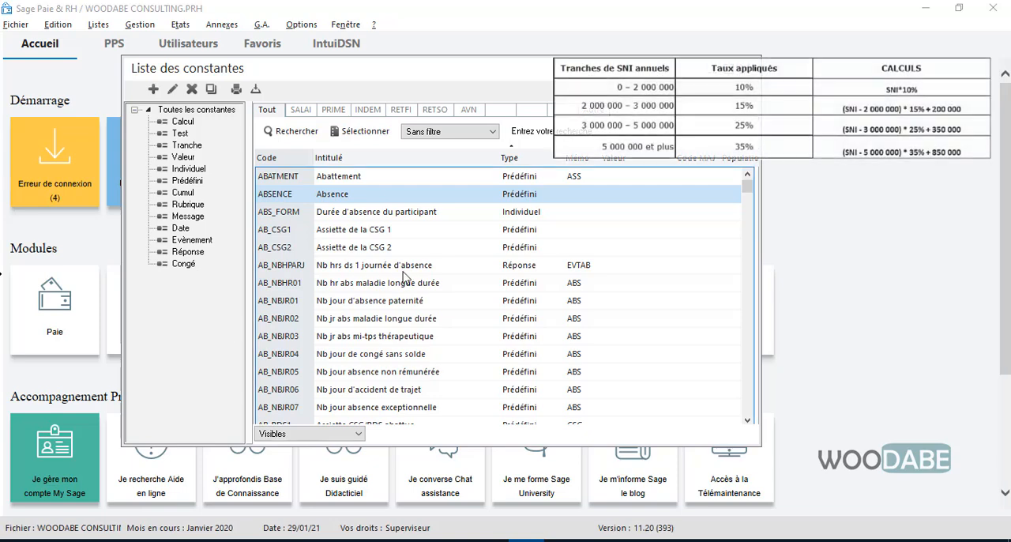
# Step: Start creating a new constant of type Calcul in the list of constants
pyautogui.moveTo(632, 68); pyautogui.dragTo(549, 96)
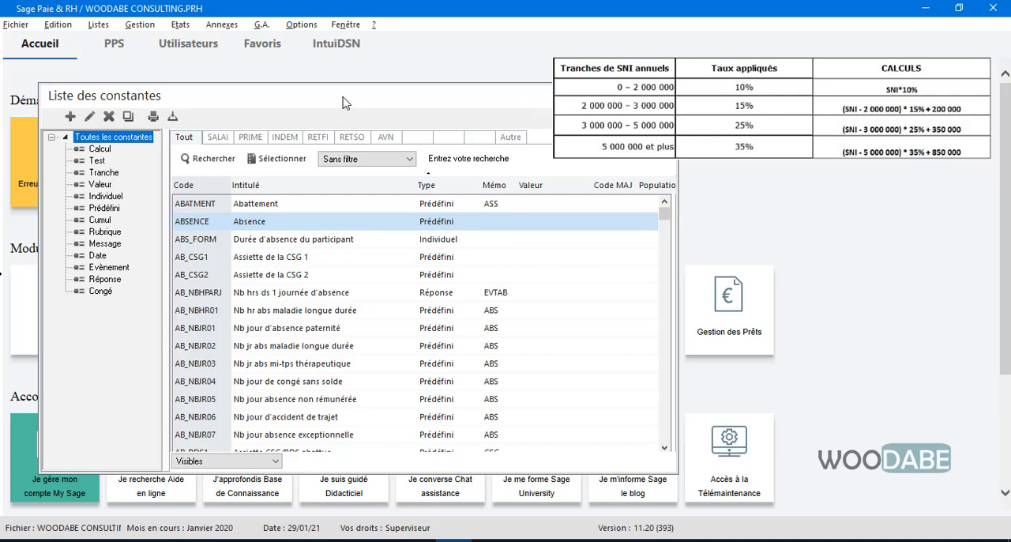
pyautogui.moveTo(334, 98); pyautogui.dragTo(337, 93)
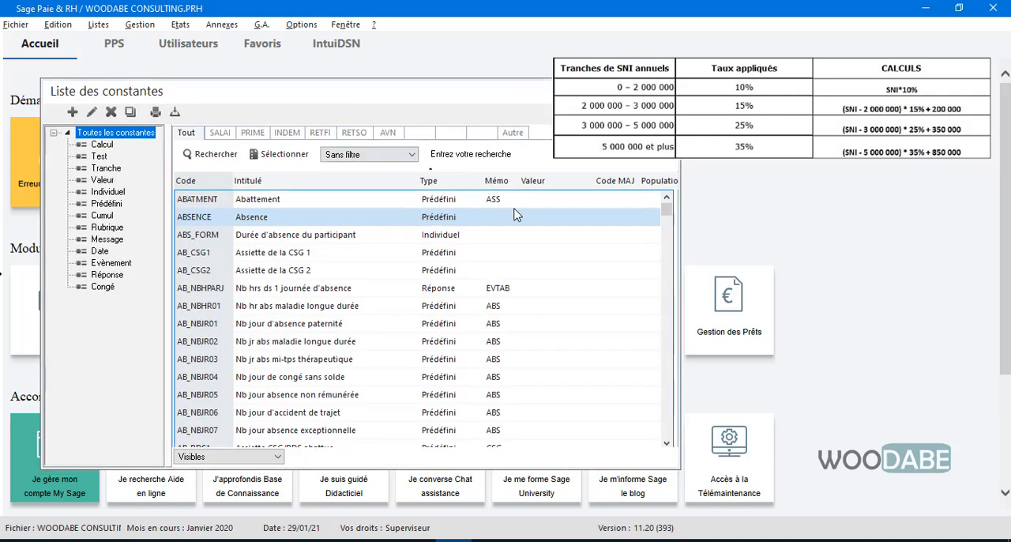
pyautogui.rightClick(504, 236)
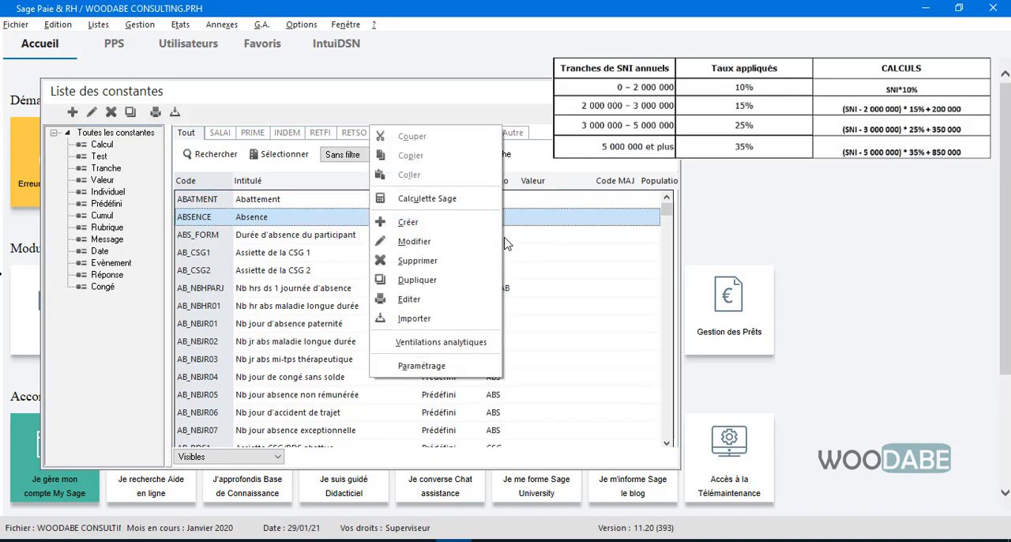
pyautogui.click(184, 99)
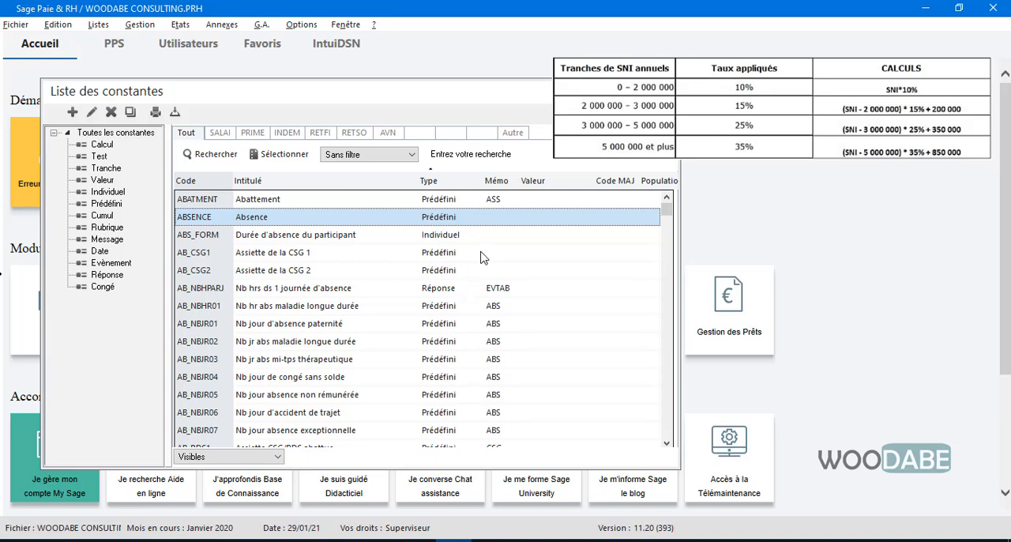
pyautogui.rightClick(435, 218)
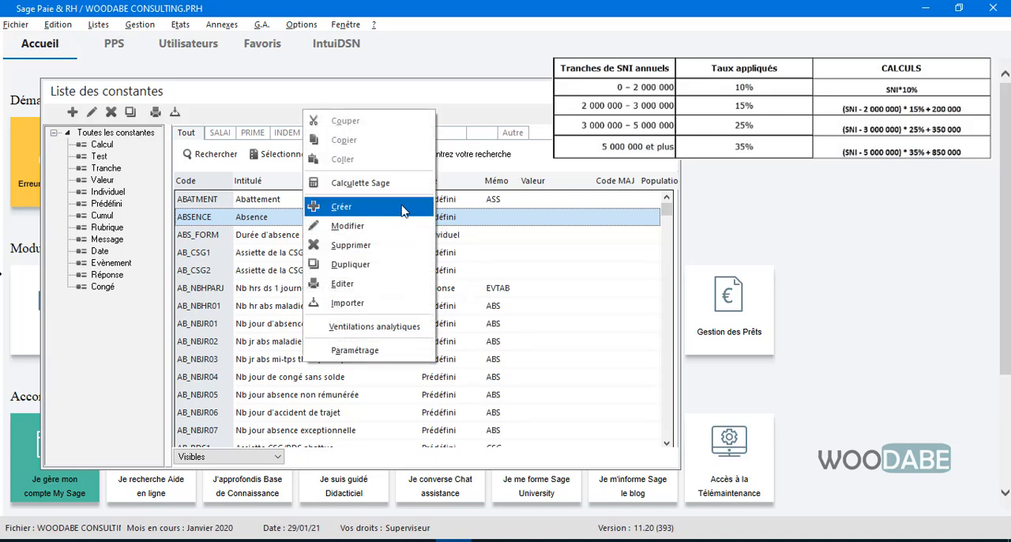
pyautogui.click(402, 208)
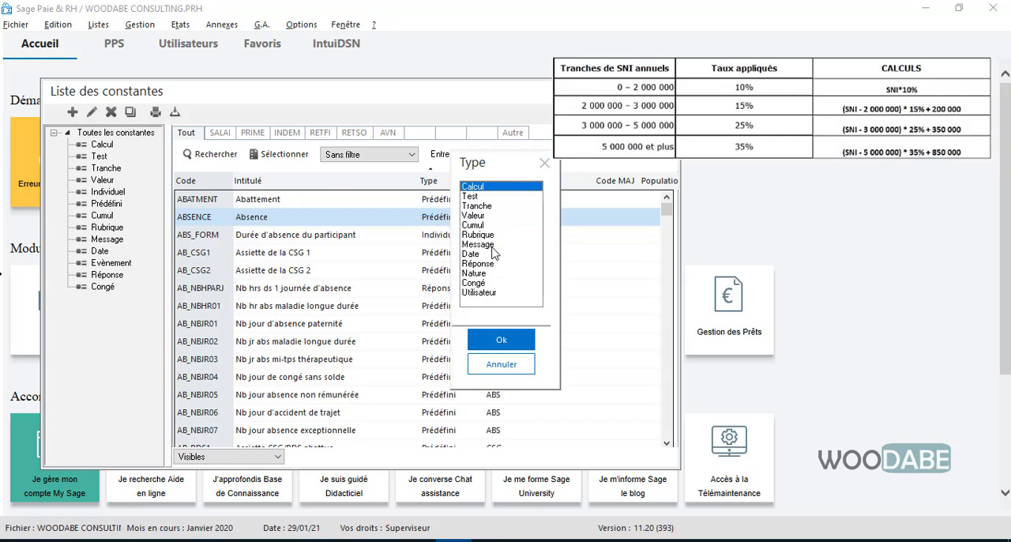
pyautogui.click(501, 340)
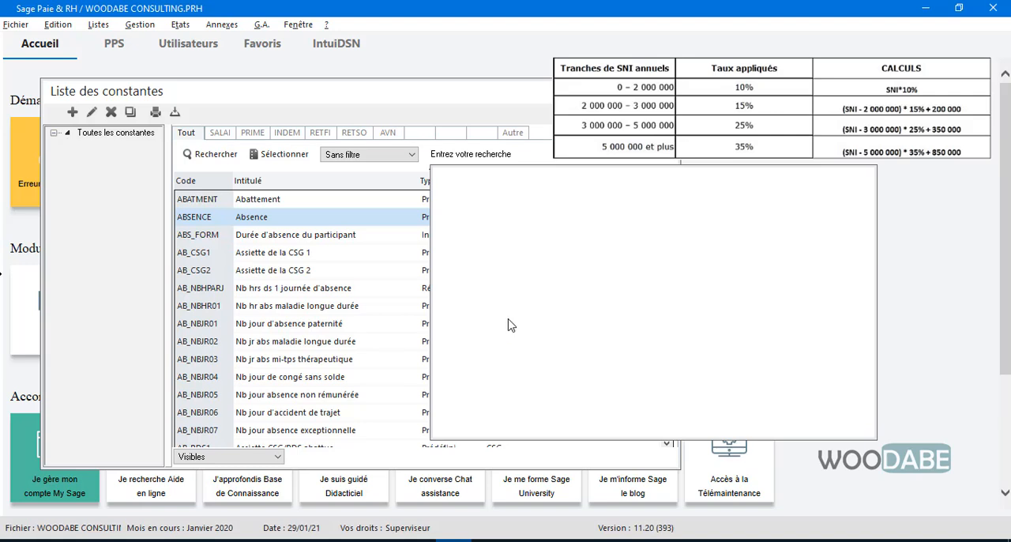
pyautogui.moveTo(555, 184); pyautogui.dragTo(516, 177)
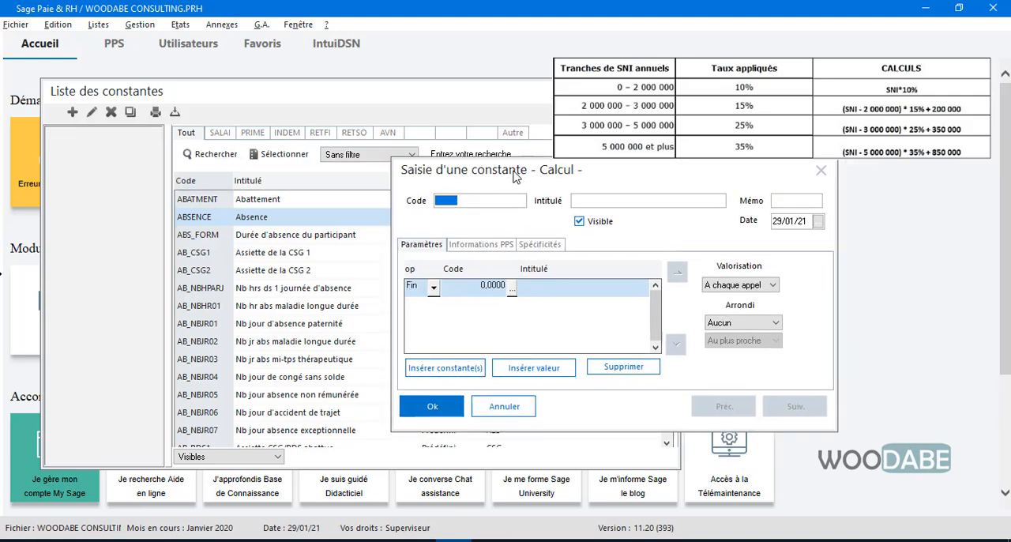
# Step: Fill in the constant with code TRANCHE1IR, title TRANCHE 1 IRPP and memo TEMPO
pyautogui.write('TRANSHC')
pyautogui.press('BackSpace')
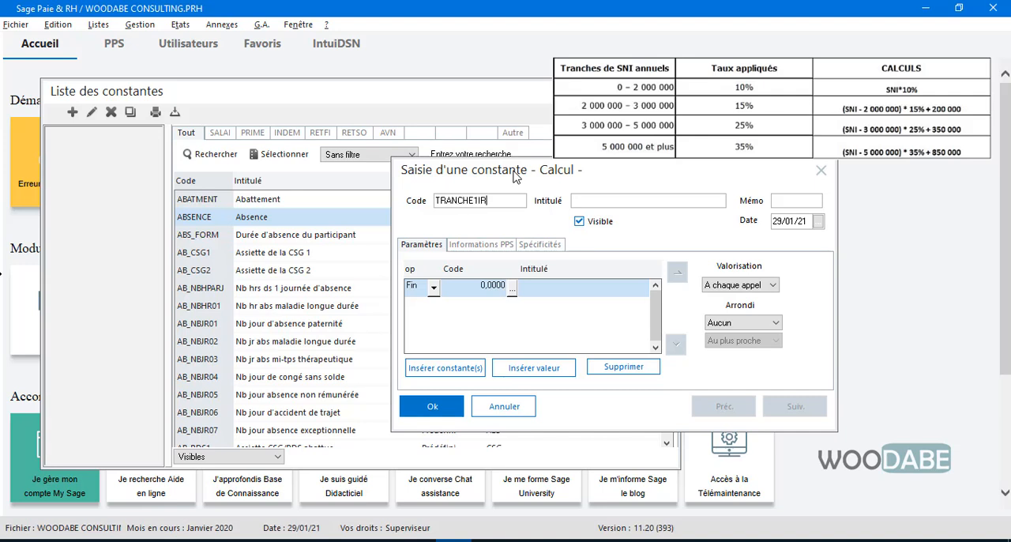
pyautogui.write('TRA')
pyautogui.write('ETFI')
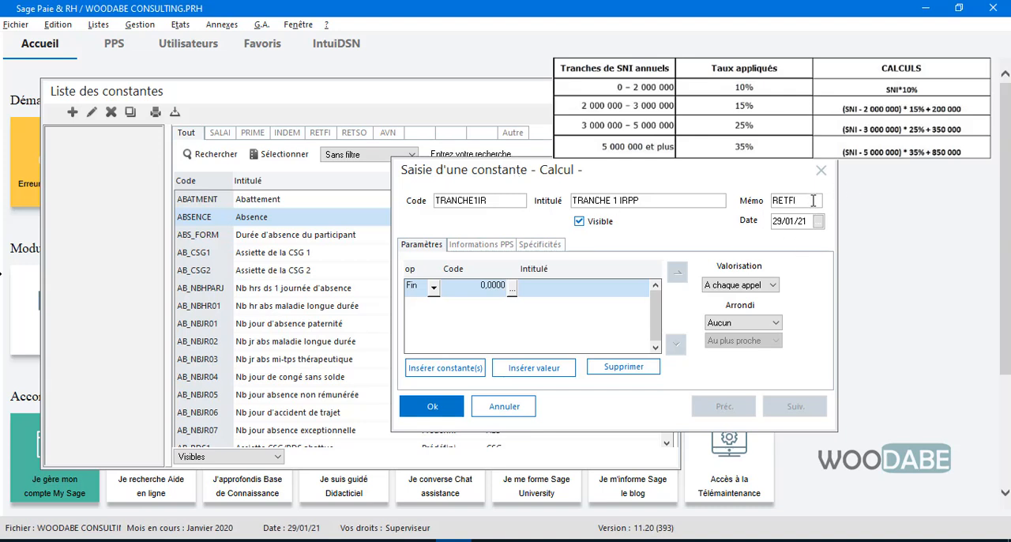
pyautogui.moveTo(813, 201); pyautogui.dragTo(768, 202)
pyautogui.write('TEMPO')
# Step: Insert the annual net taxable salary constant SALNETIMAN as the first line of the calculation
pyautogui.moveTo(725, 180); pyautogui.dragTo(700, 170)
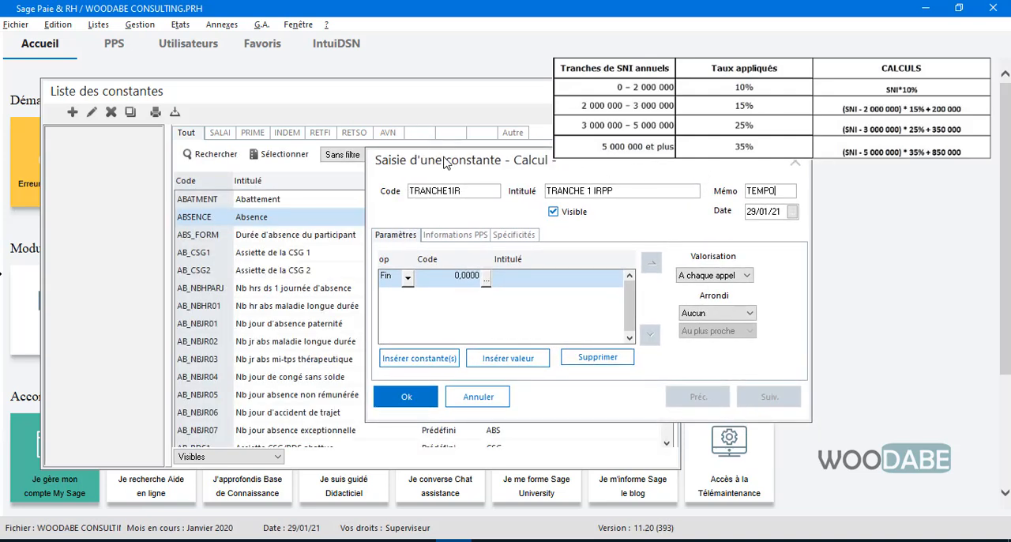
pyautogui.moveTo(446, 165); pyautogui.dragTo(478, 170)
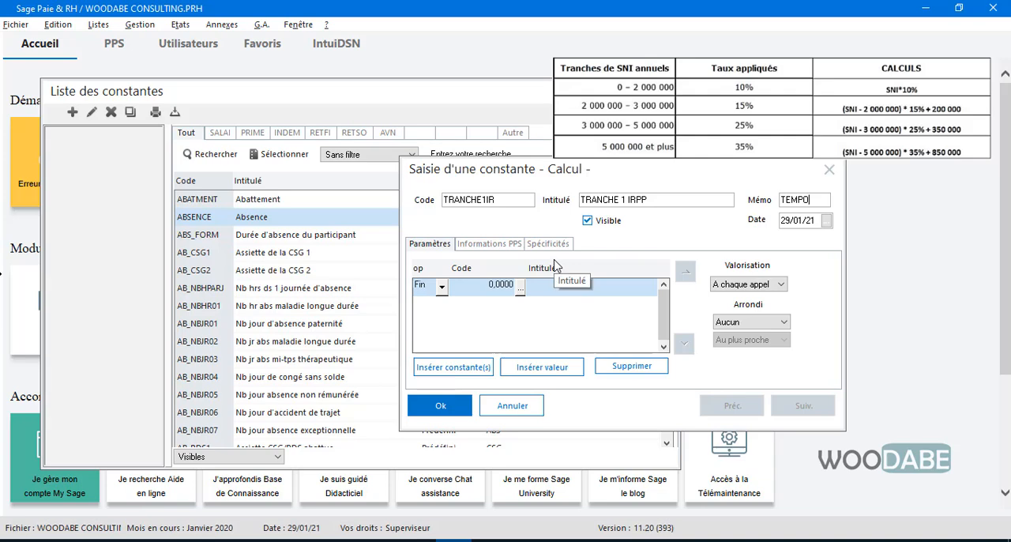
pyautogui.moveTo(576, 175); pyautogui.dragTo(559, 168)
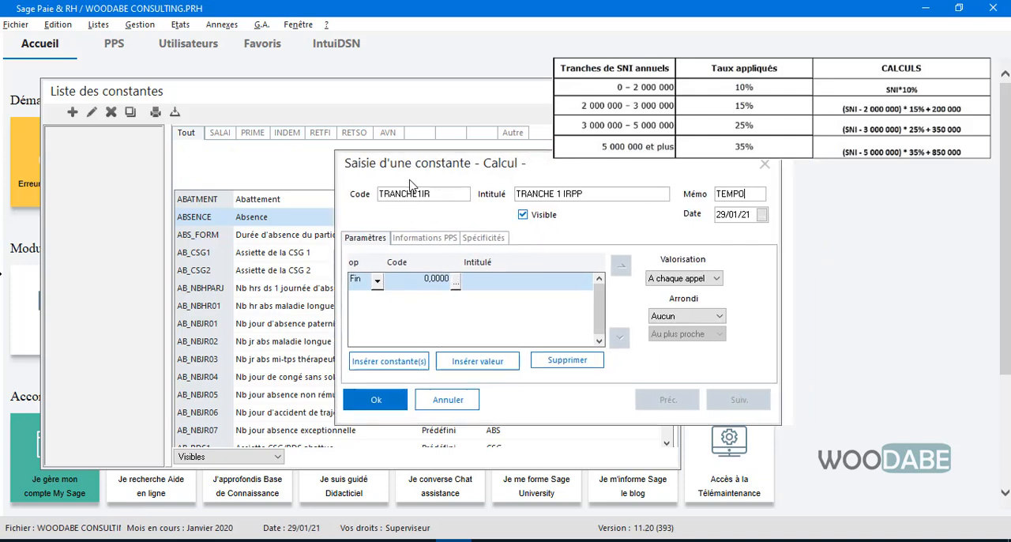
pyautogui.moveTo(524, 175); pyautogui.dragTo(316, 202)
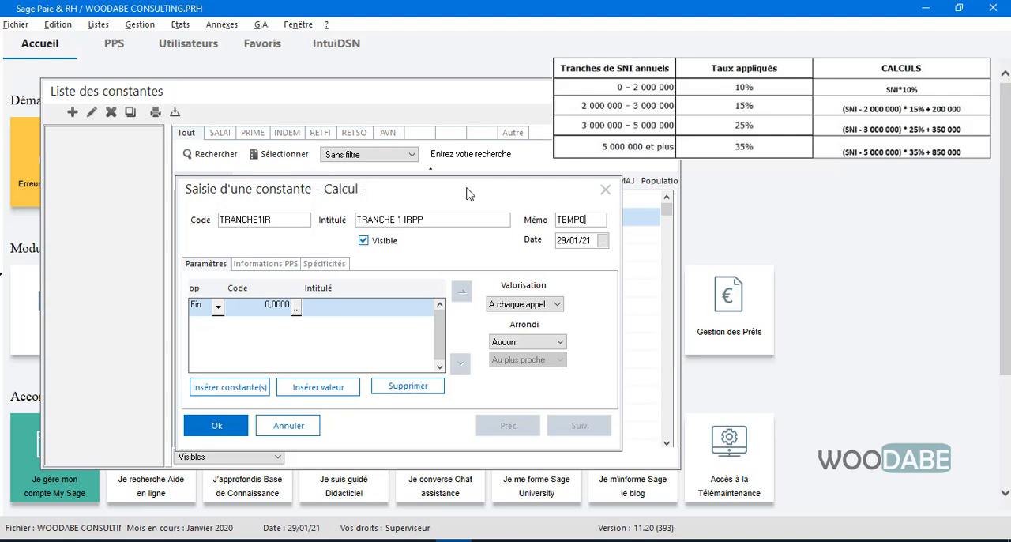
pyautogui.moveTo(466, 193); pyautogui.dragTo(484, 186)
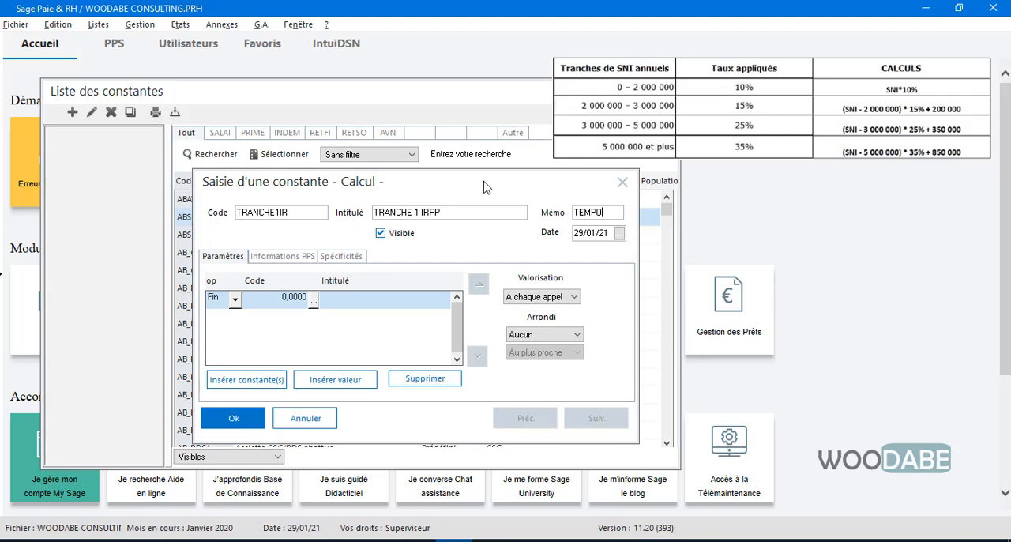
pyautogui.click(314, 300)
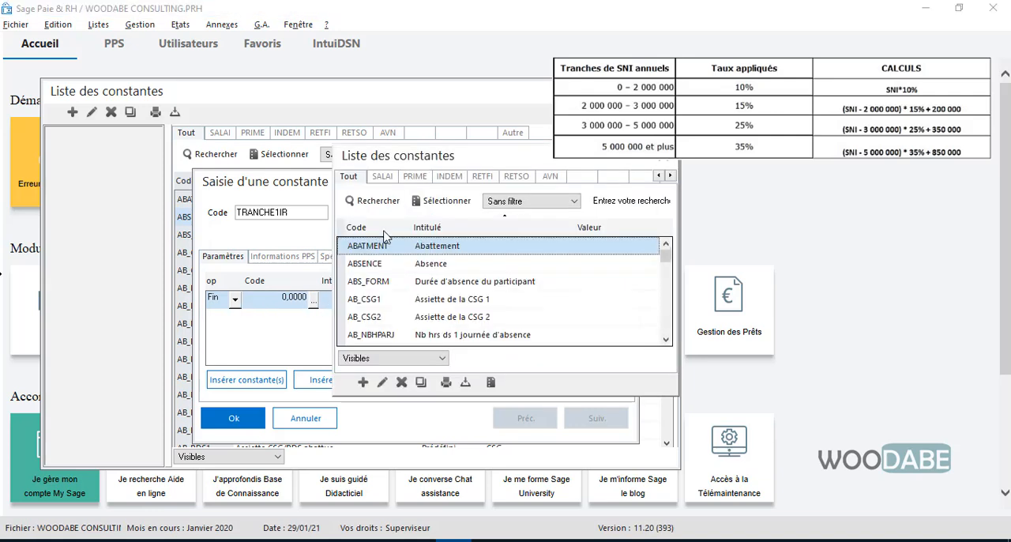
pyautogui.click(382, 176)
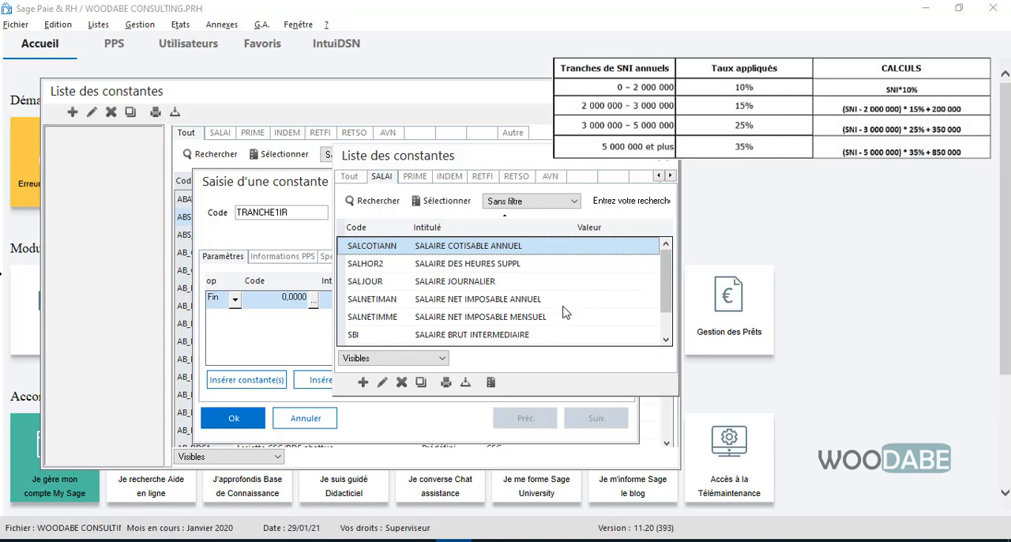
pyautogui.click(536, 318)
pyautogui.click(537, 303)
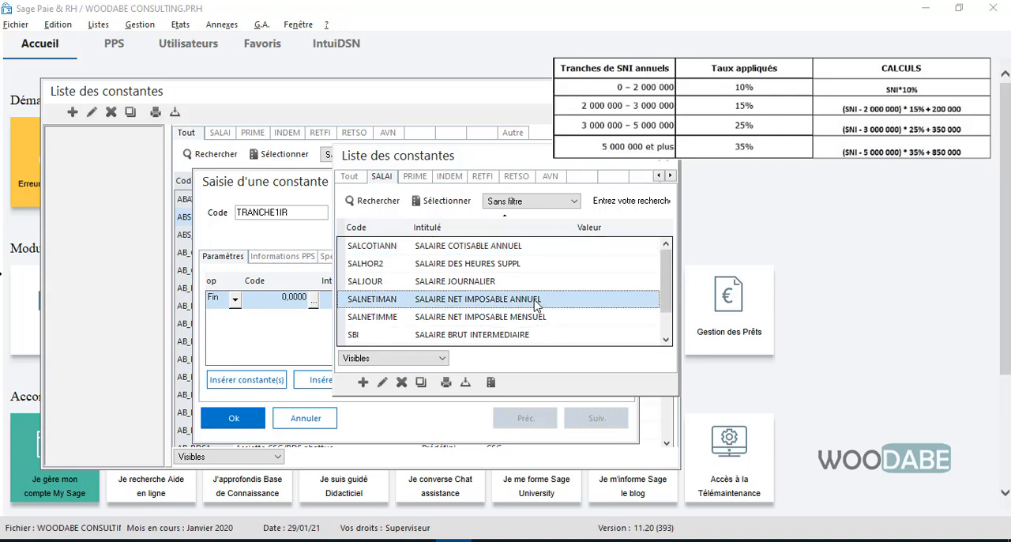
pyautogui.doubleClick(537, 303)
# Step: Add a second calculation line that multiplies the salary by the value 0.1
pyautogui.click(335, 379)
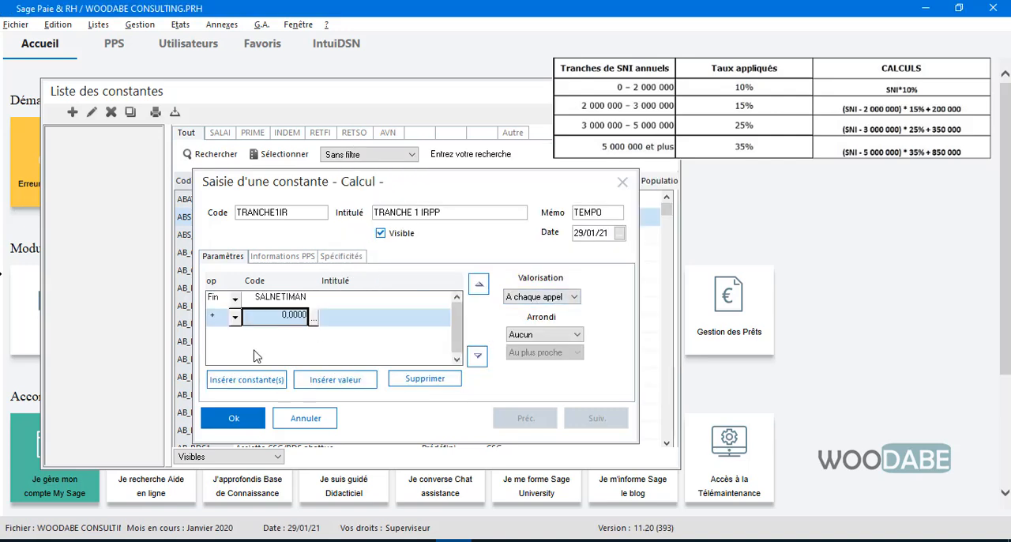
pyautogui.click(234, 316)
pyautogui.click(225, 357)
pyautogui.press('BackSpace')
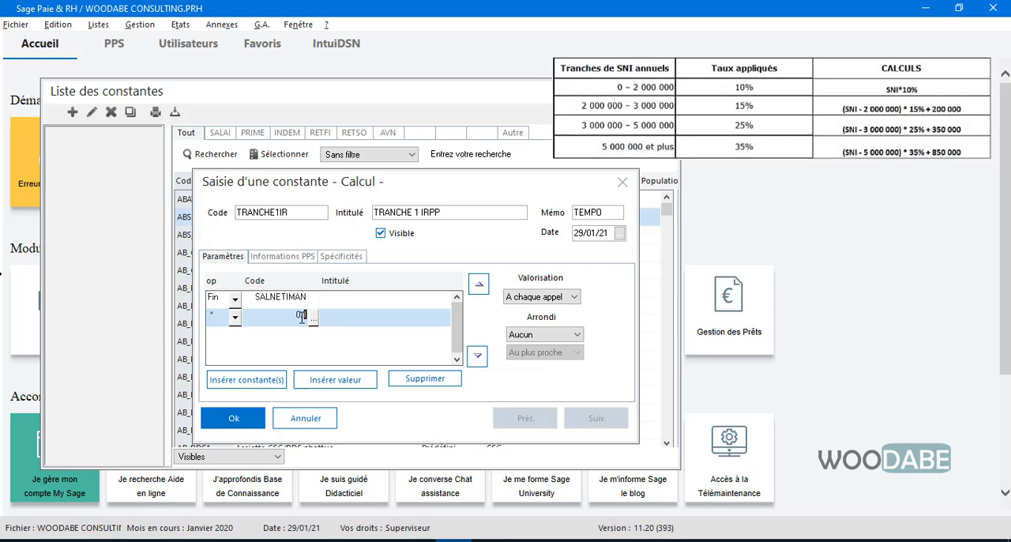
pyautogui.write('0.1')
pyautogui.click(290, 299)
pyautogui.click(290, 318)
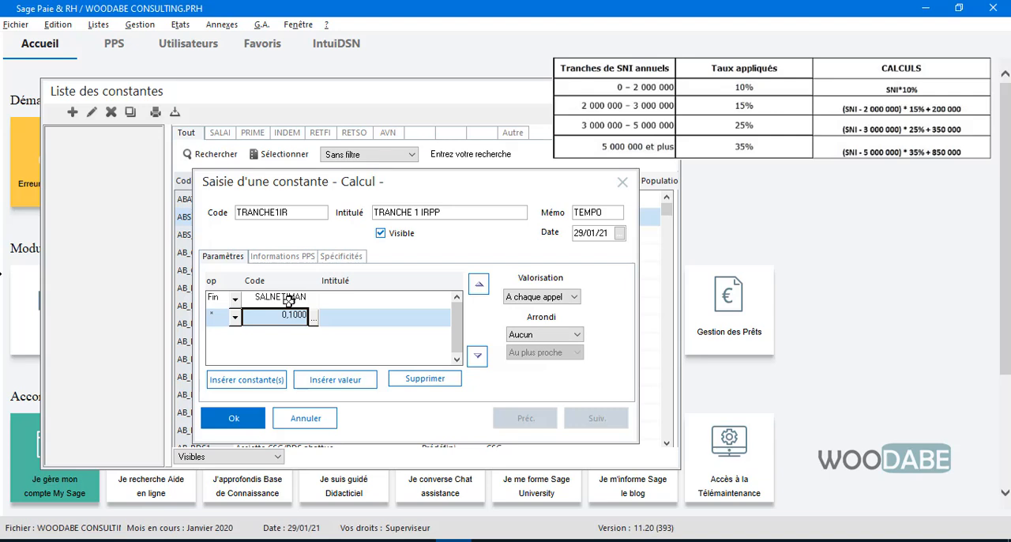
pyautogui.click(289, 301)
pyautogui.click(293, 316)
# Step: Add a third calculation line that divides by 12 and save the constant
pyautogui.click(335, 381)
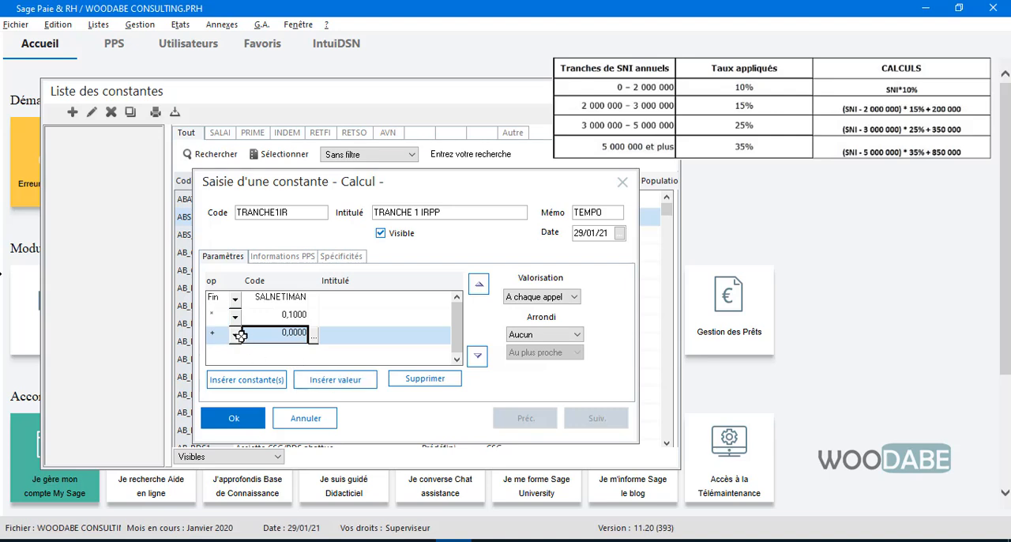
pyautogui.click(235, 335)
pyautogui.click(220, 388)
pyautogui.write('12')
pyautogui.click(233, 419)
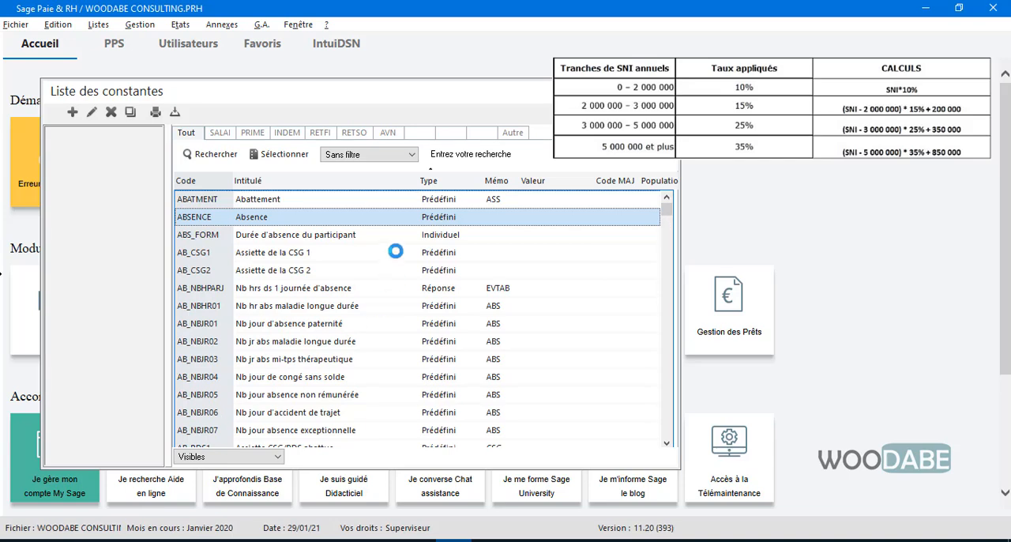
# Step: In the payroll parameters, add the memo code TEMPO for both constants and rubriques, and save the settings
pyautogui.scroll(-1, 342, 425)
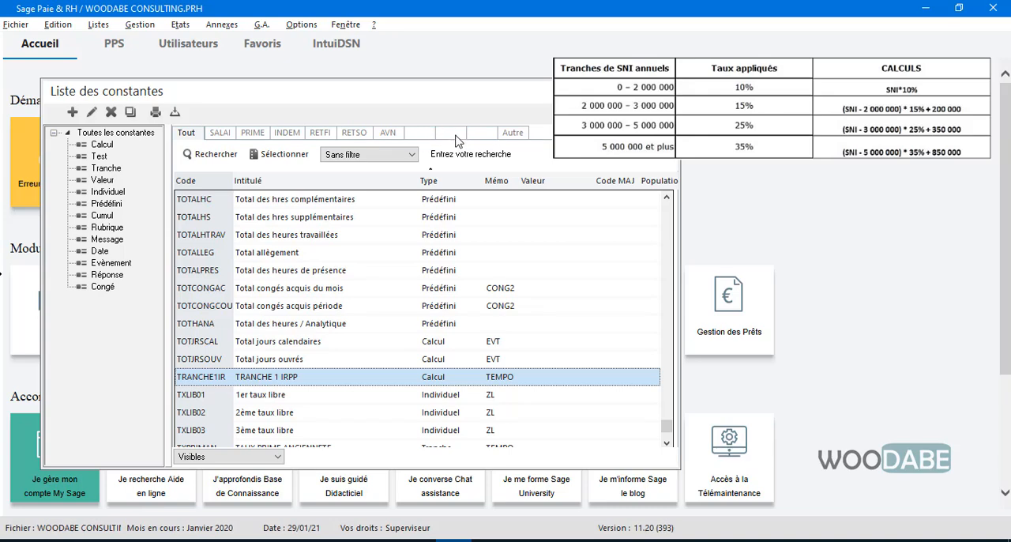
pyautogui.click(16, 25)
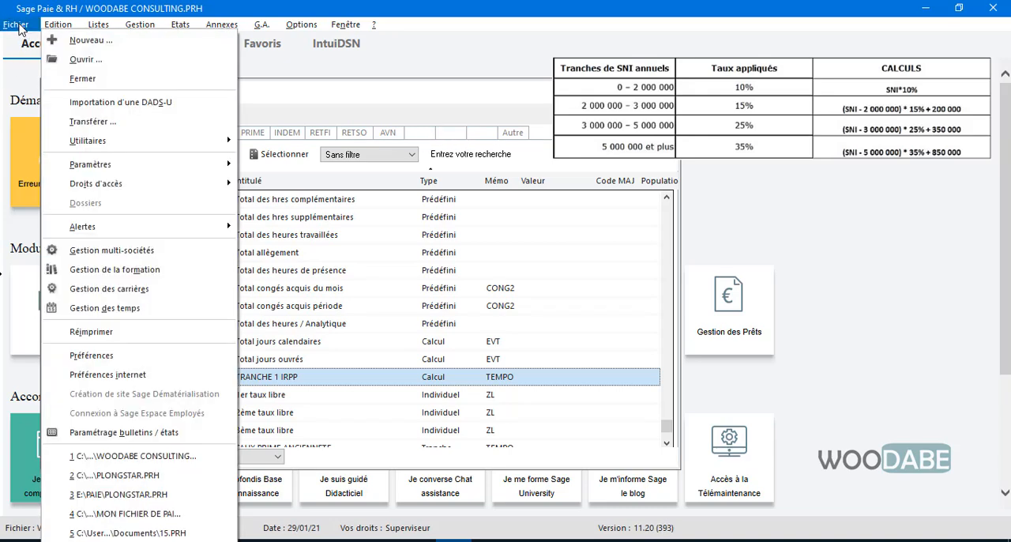
pyautogui.moveTo(188, 171)
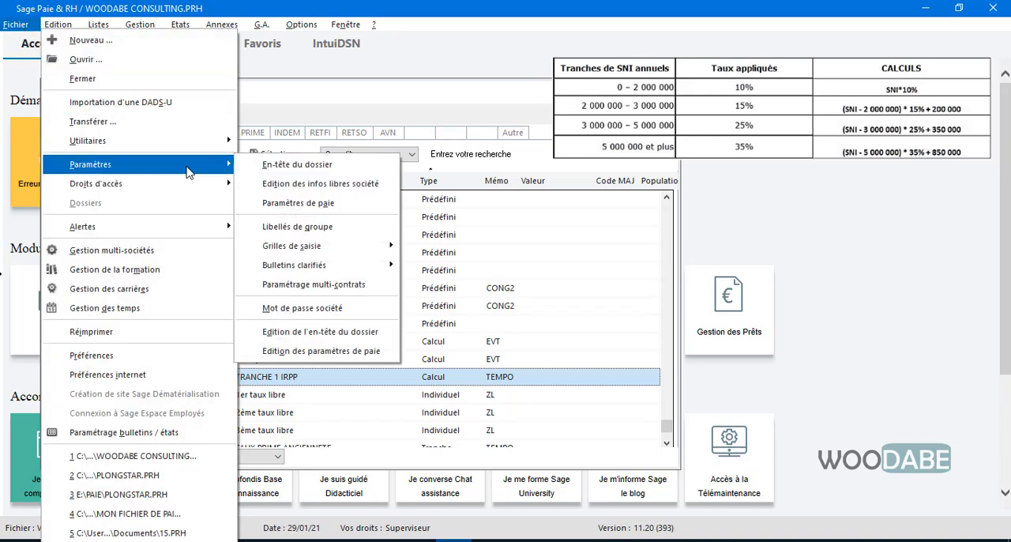
pyautogui.click(294, 206)
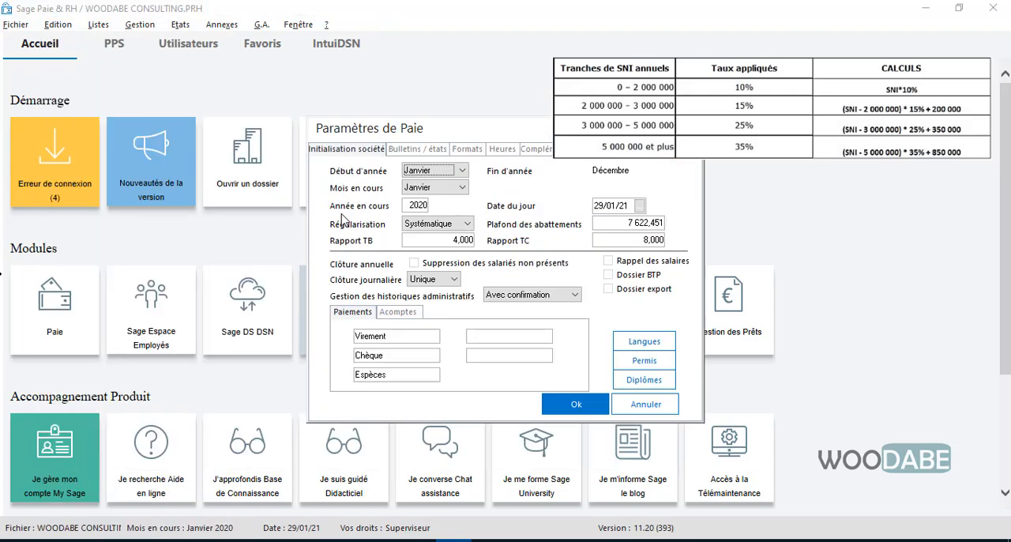
pyautogui.click(469, 150)
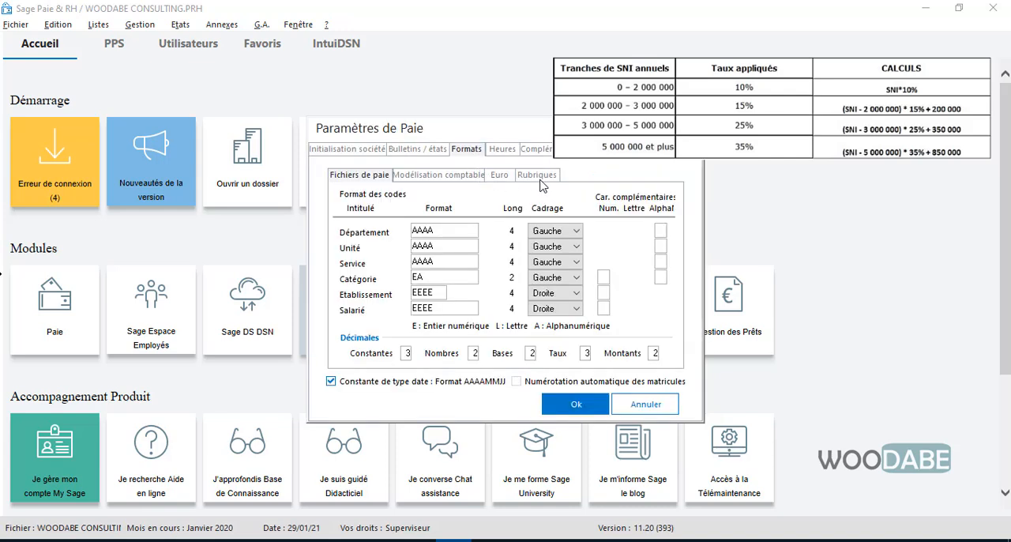
pyautogui.click(541, 176)
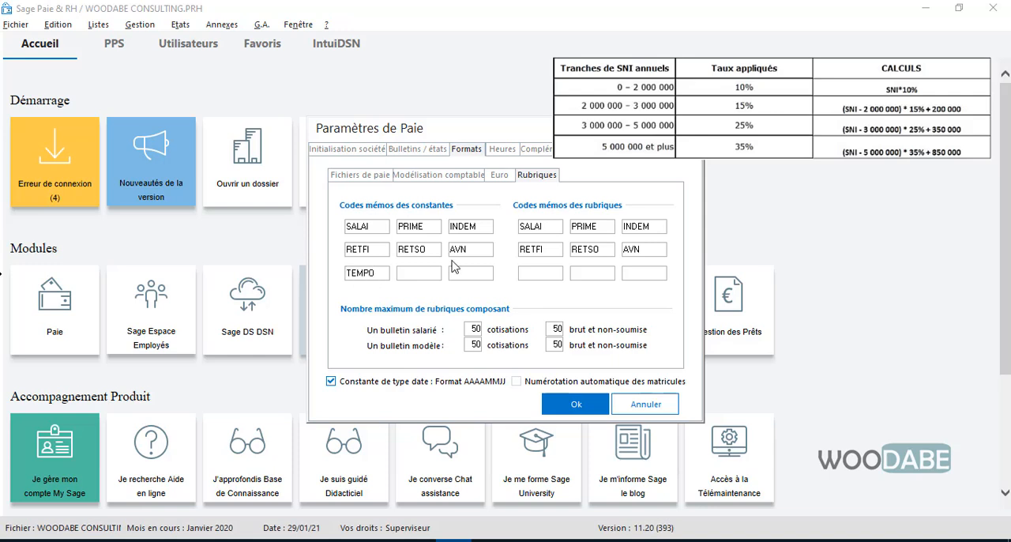
pyautogui.click(556, 274)
pyautogui.moveTo(500, 136); pyautogui.dragTo(423, 116)
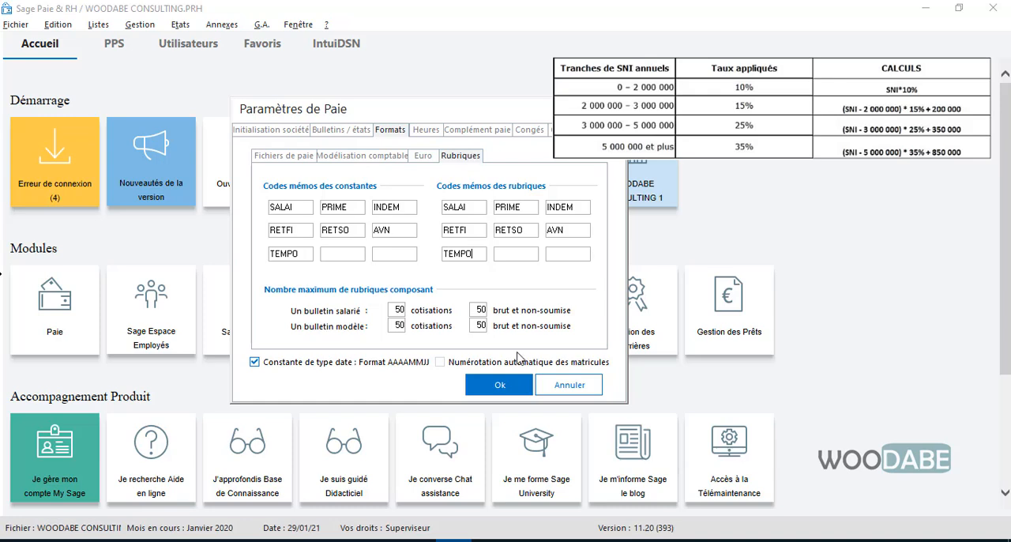
pyautogui.click(518, 383)
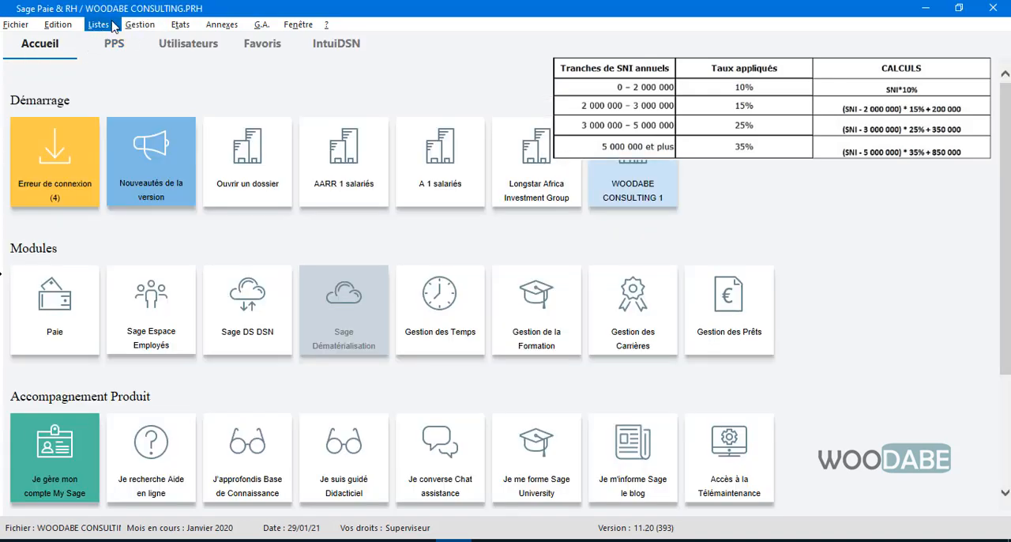
# Step: Reopen the list of constants and show only those with the memo code TEMPO
pyautogui.click(111, 25)
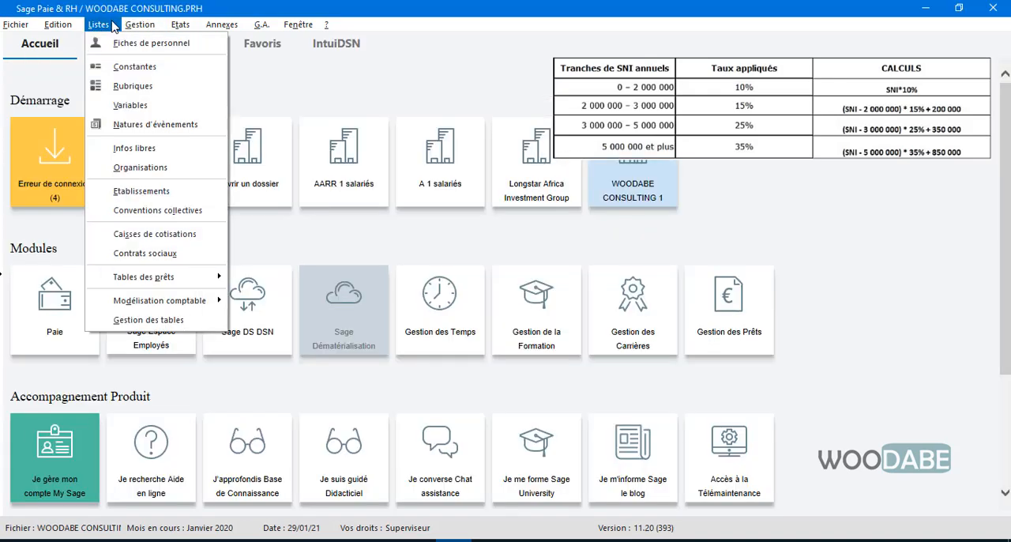
pyautogui.click(131, 68)
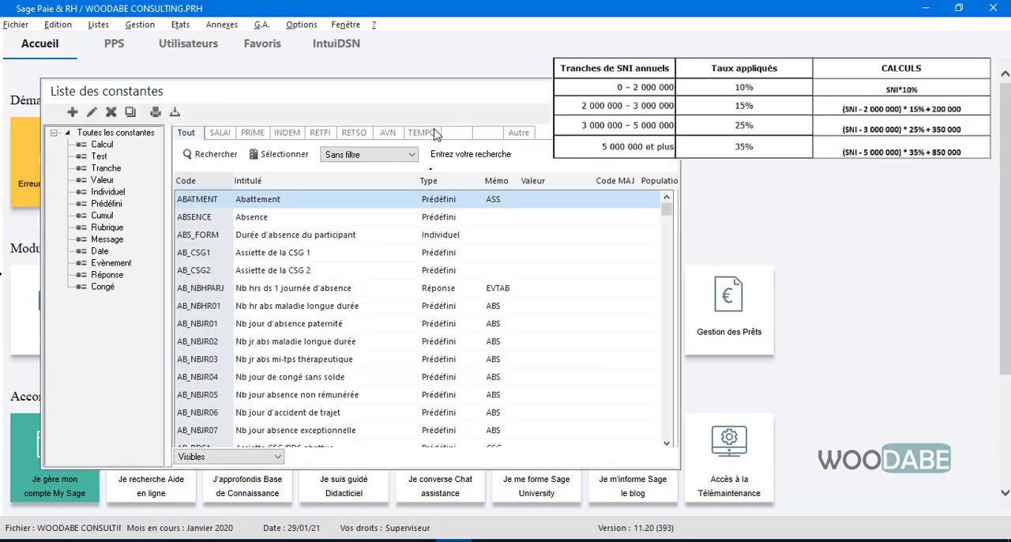
pyautogui.click(431, 133)
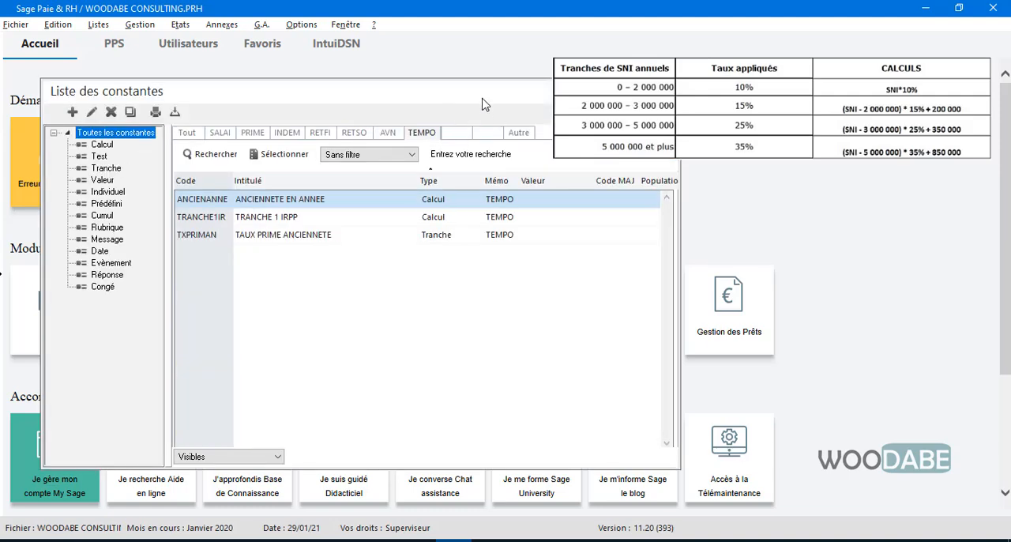
pyautogui.moveTo(484, 98); pyautogui.dragTo(570, 98)
pyautogui.click(394, 235)
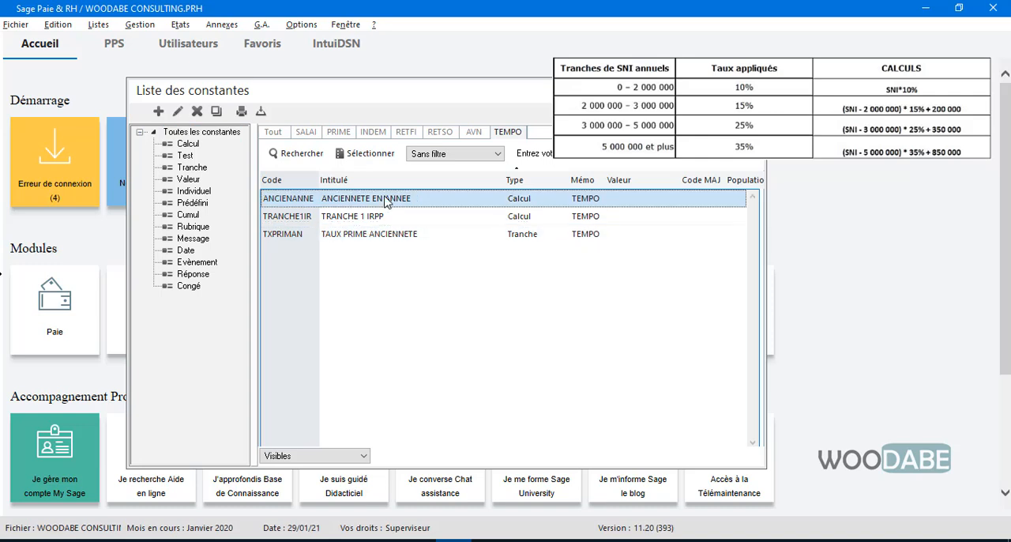
pyautogui.click(391, 236)
pyautogui.click(393, 234)
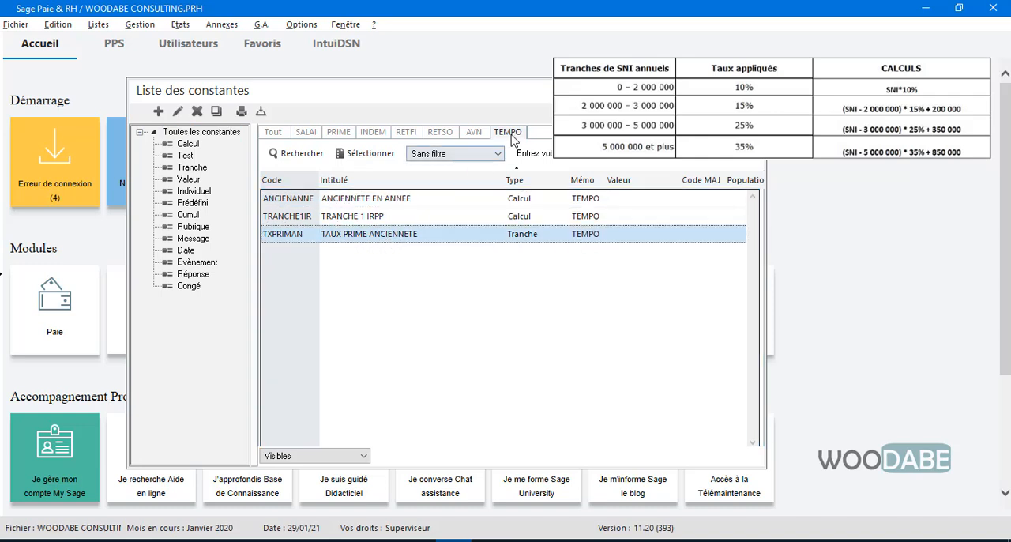
pyautogui.click(381, 218)
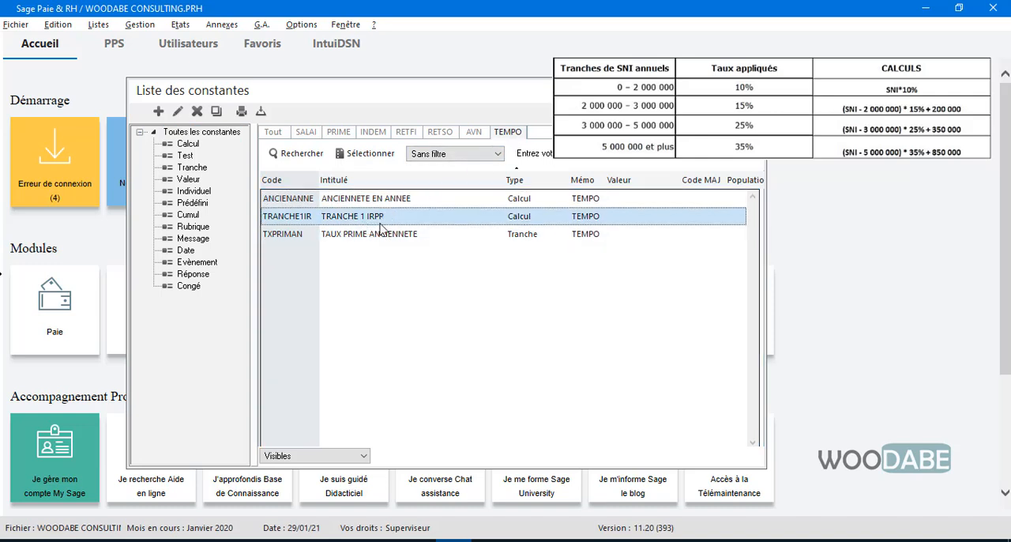
pyautogui.press('Down')
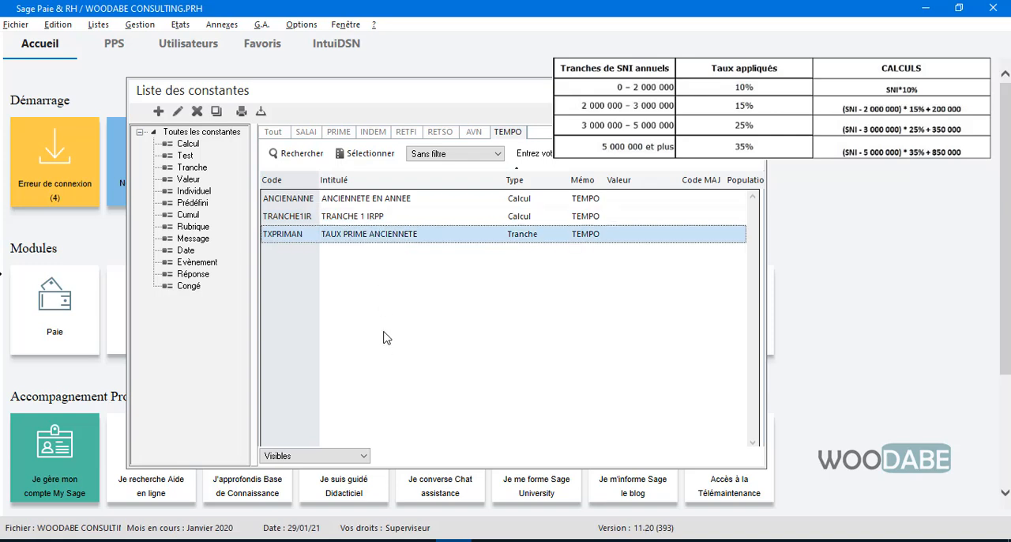
# Step: Create a Calcul constant with code TRANCHE2IR, title TRANCHE 2 IRPP and memo TEMPO
pyautogui.moveTo(487, 108); pyautogui.dragTo(433, 123)
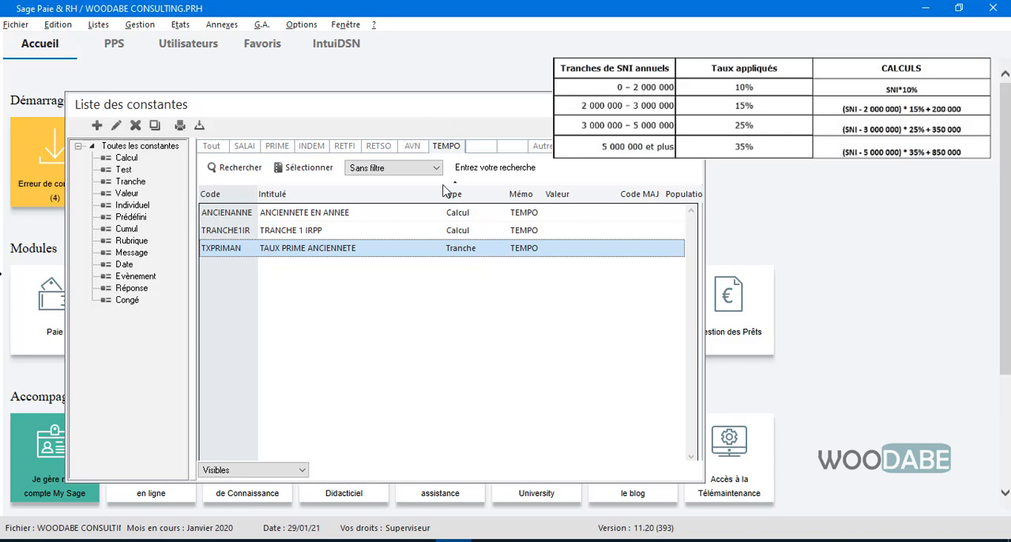
pyautogui.rightClick(251, 283)
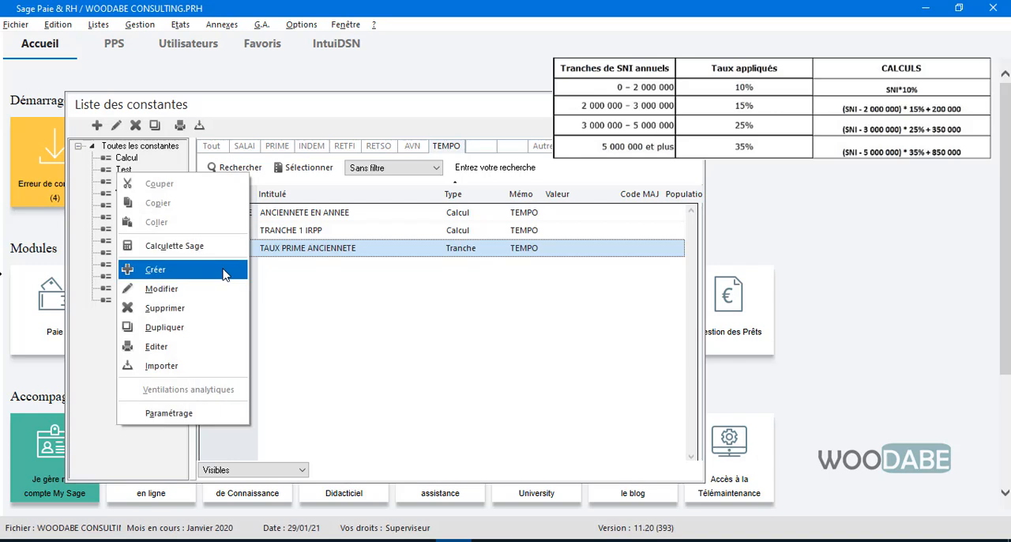
pyautogui.click(224, 271)
pyautogui.click(528, 344)
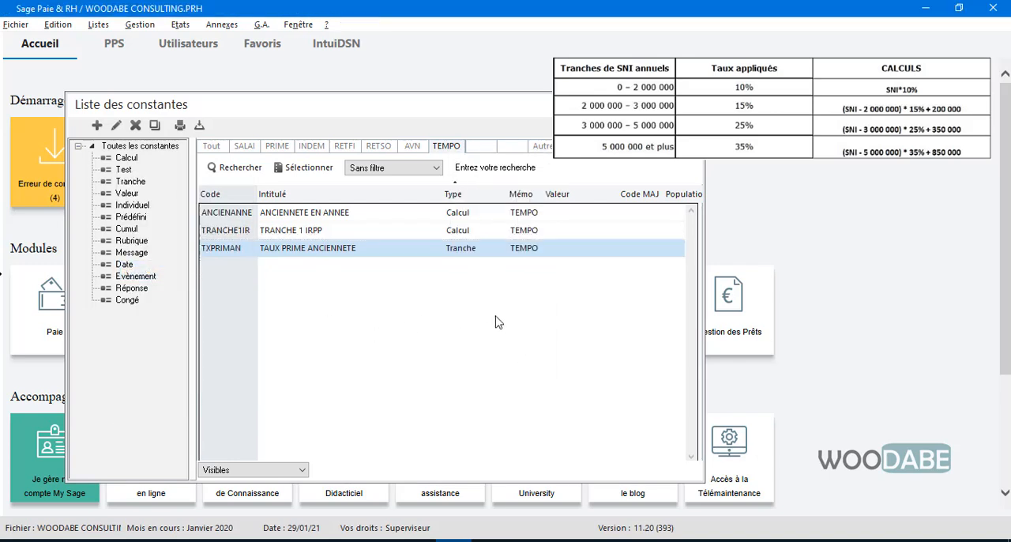
pyautogui.write('TRANS')
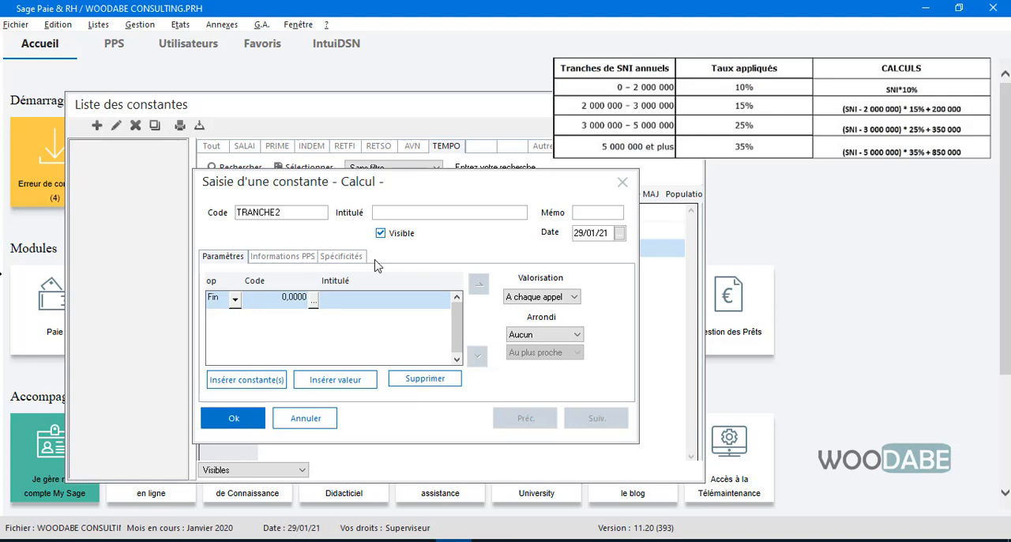
pyautogui.write('IR')
pyautogui.press('Tab')
pyautogui.write('TRANCHE 2 IR')
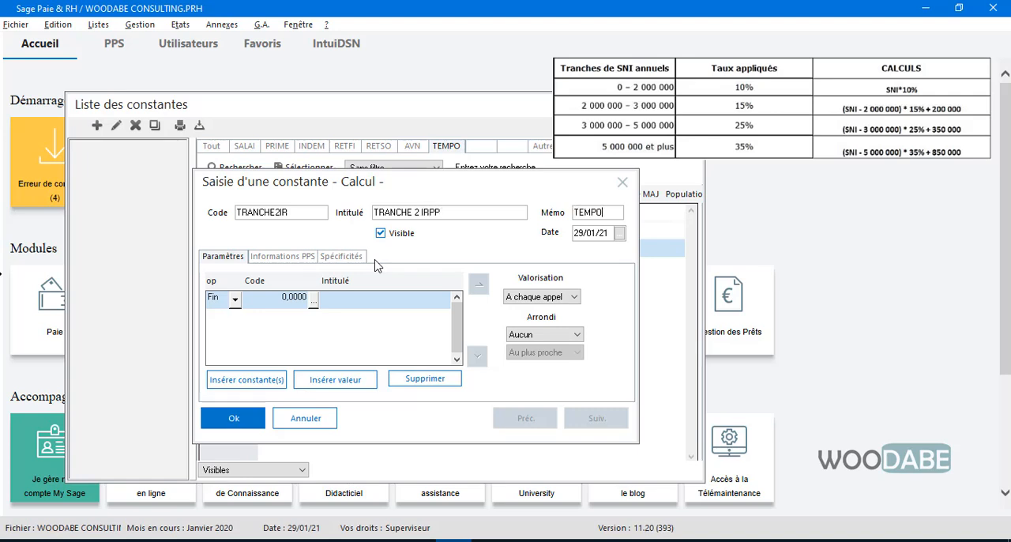
# Step: Set the first calculation line of TRANCHE2IR to the annual net taxable salary constant SALNETIMAN
pyautogui.click(313, 298)
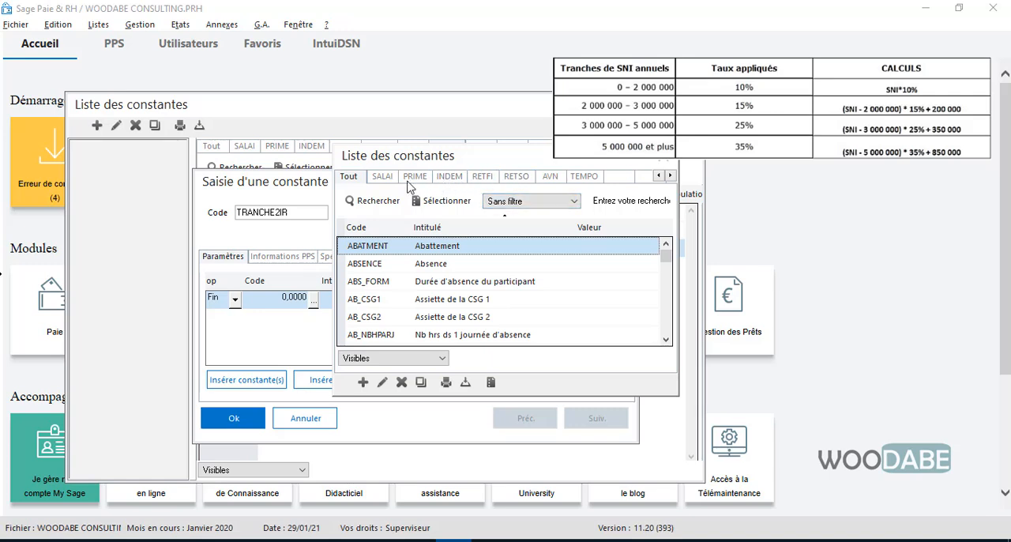
pyautogui.click(378, 177)
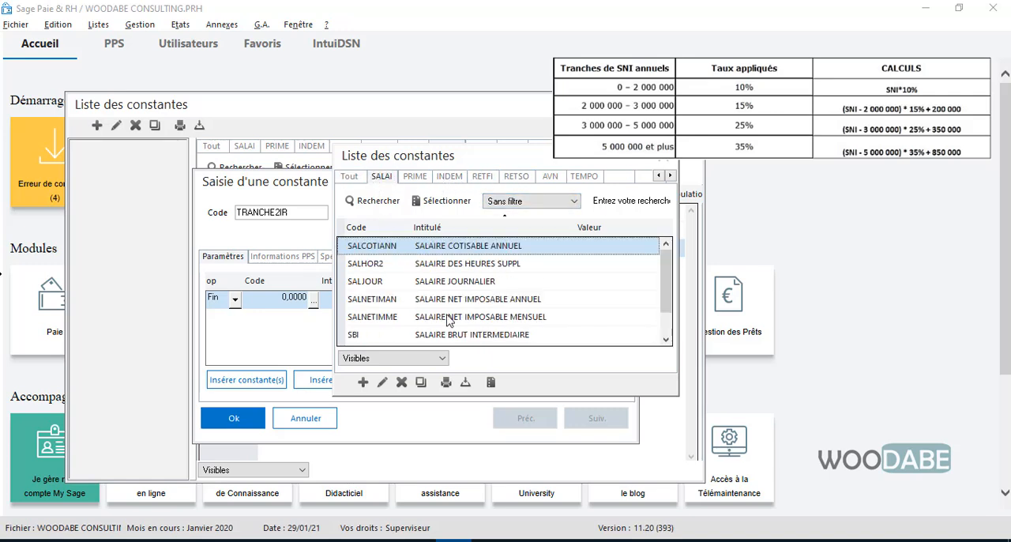
pyautogui.click(510, 305)
pyautogui.doubleClick(509, 305)
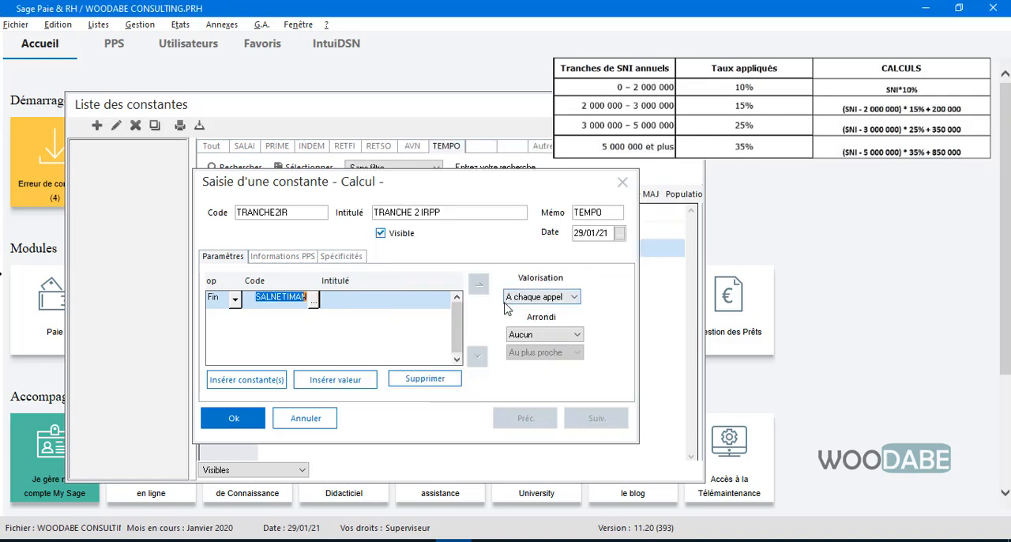
# Step: Add a second calculation line to TRANCHE2IR that subtracts the value 2000000
pyautogui.click(327, 381)
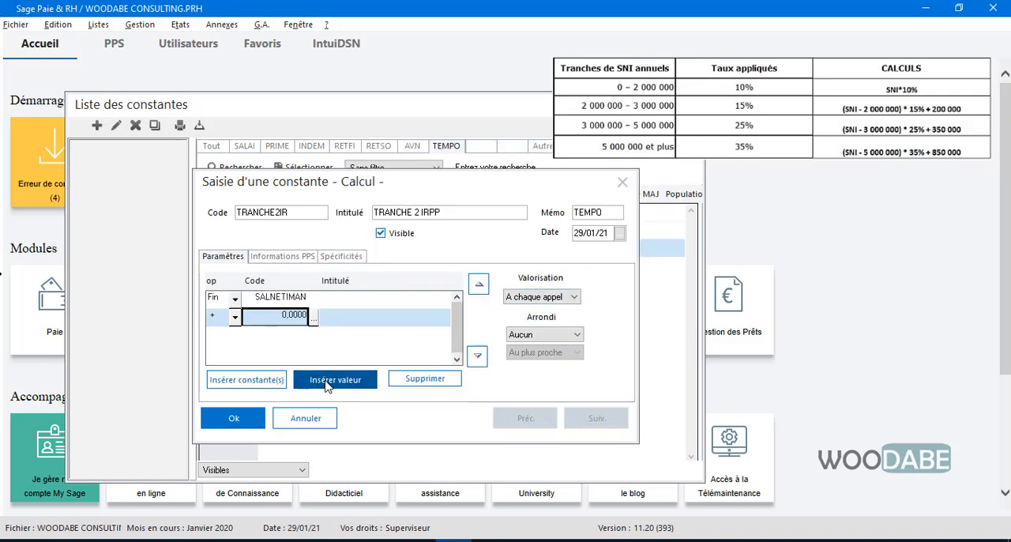
pyautogui.click(236, 317)
pyautogui.click(219, 356)
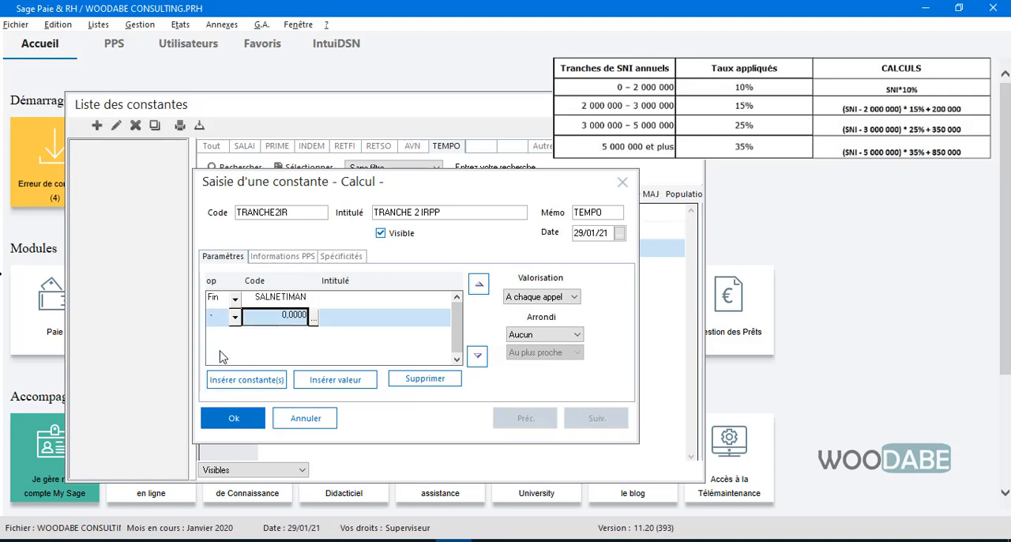
pyautogui.write('200')
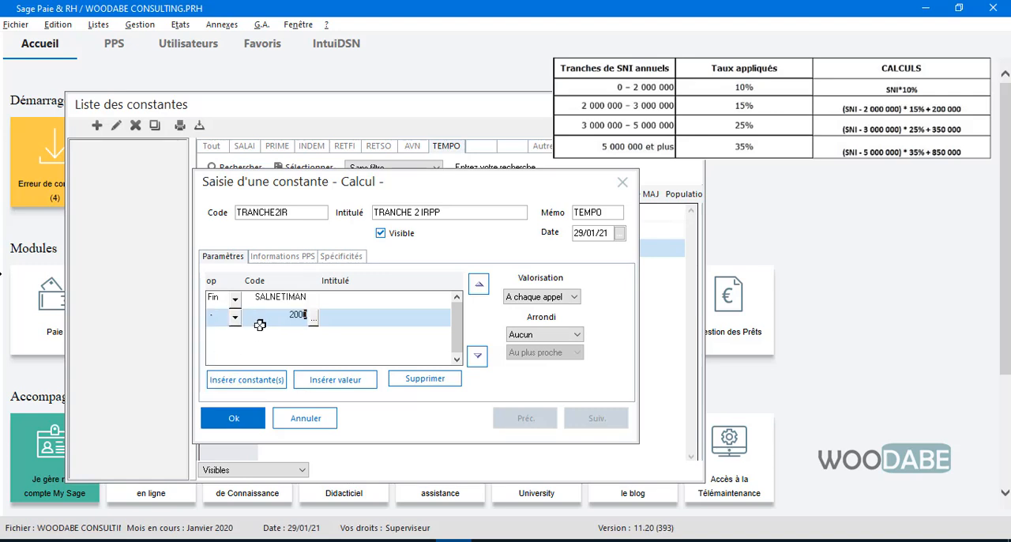
pyautogui.write('00000')
pyautogui.press('Return')
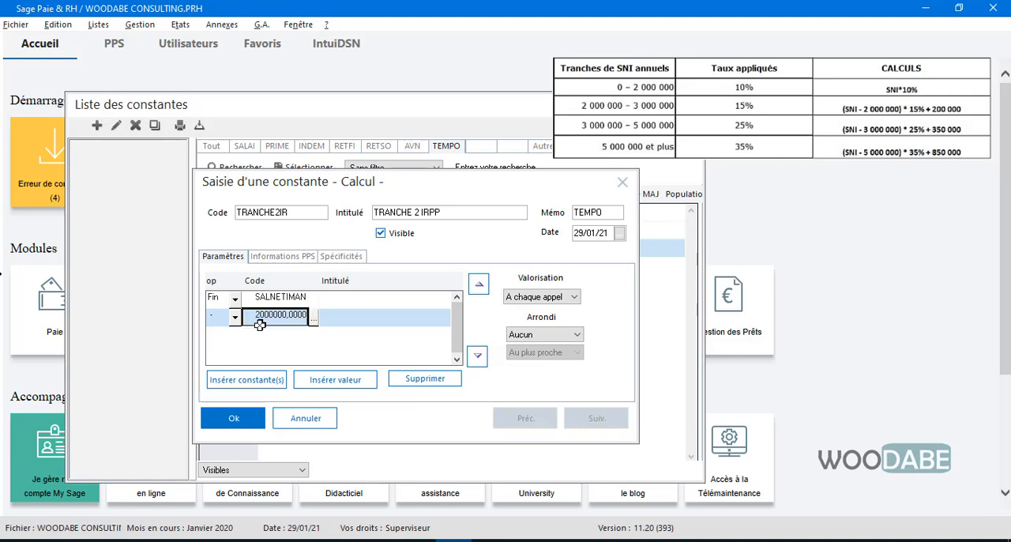
# Step: Add a third calculation line to TRANCHE2IR that multiplies by the value 0.15
pyautogui.click(317, 380)
pyautogui.click(235, 335)
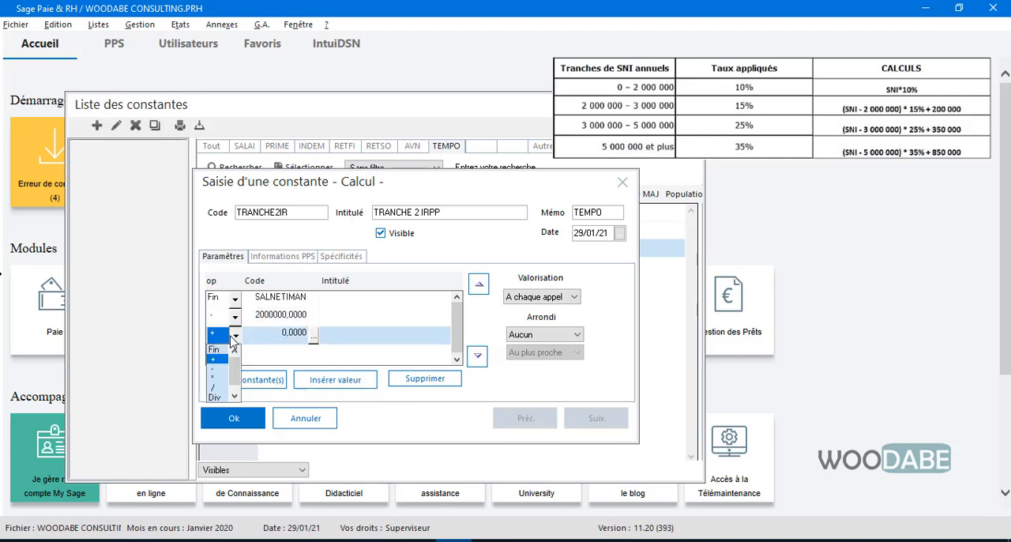
pyautogui.click(212, 383)
pyautogui.write('0.15')
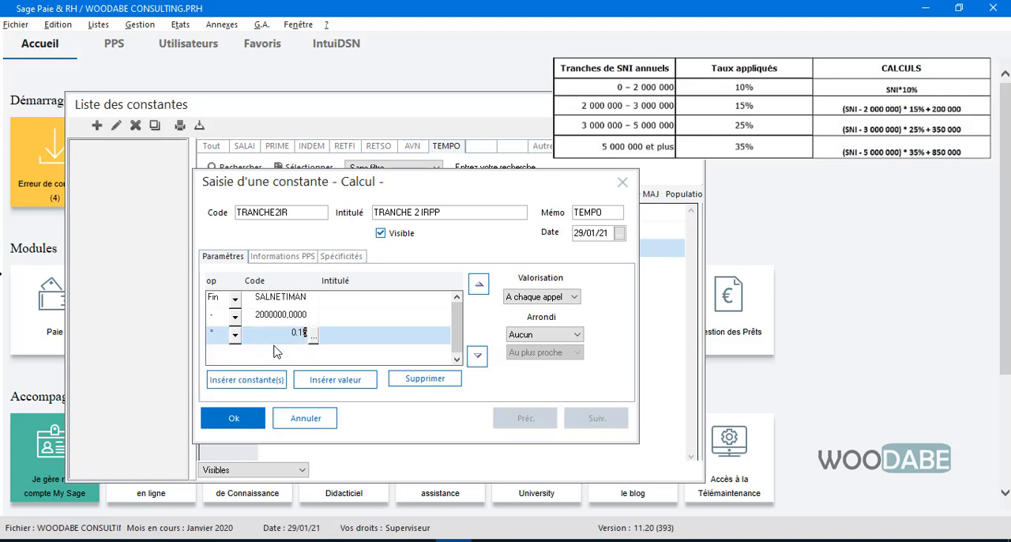
pyautogui.press('Return')
# Step: Add a fourth calculation line that adds the value 200000 and save the TRANCHE2IR constant
pyautogui.click(335, 380)
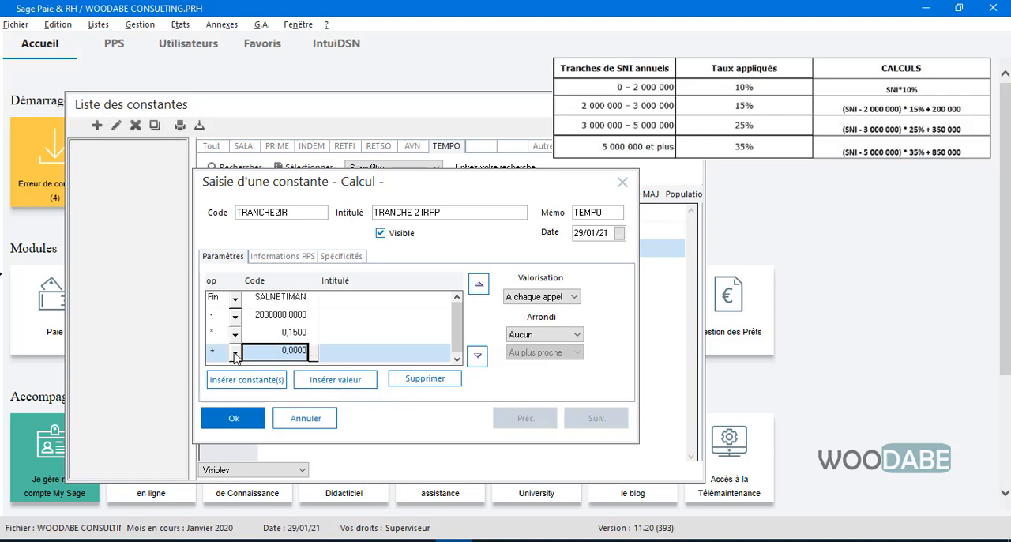
pyautogui.doubleClick(287, 355)
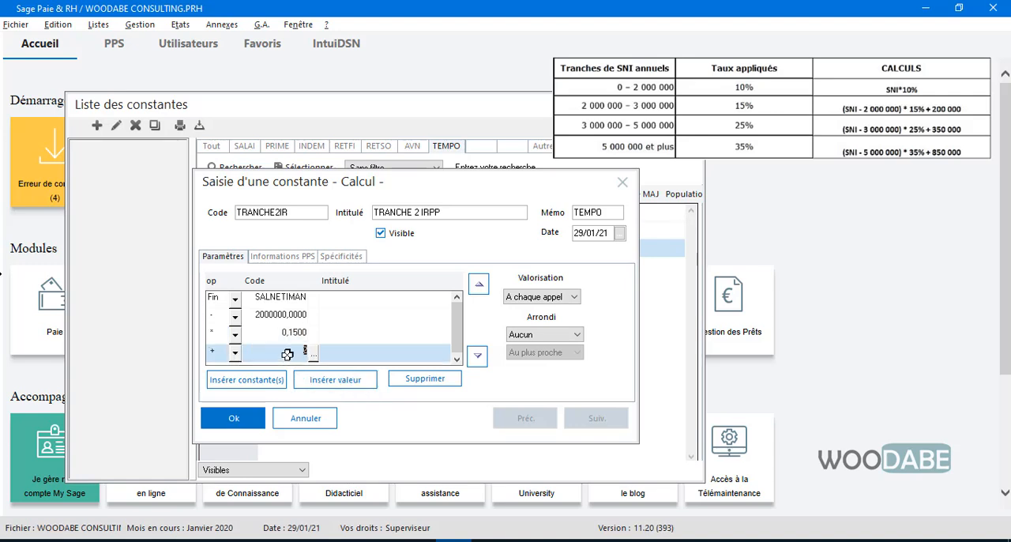
pyautogui.write('200000')
pyautogui.press('Return')
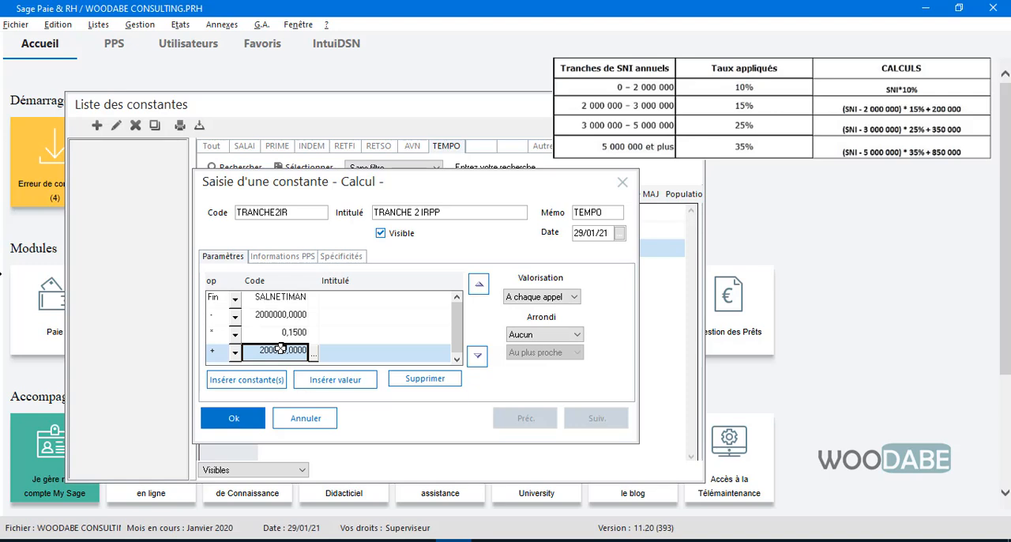
pyautogui.click(249, 425)
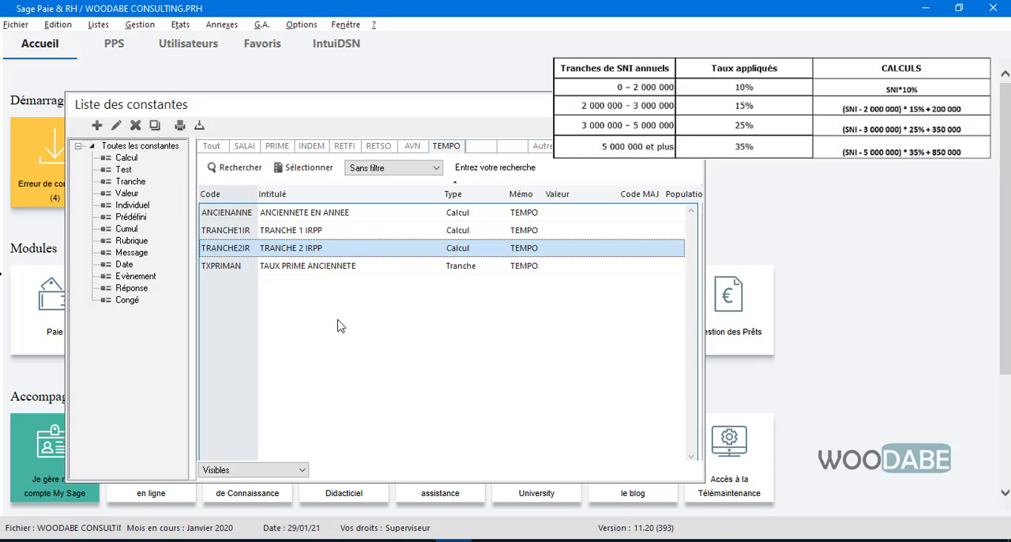
# Step: Create another Calcul constant with code TRANCHE3IR, title TRANCHE 3 IRPP and memo TEMPO
pyautogui.rightClick(278, 301)
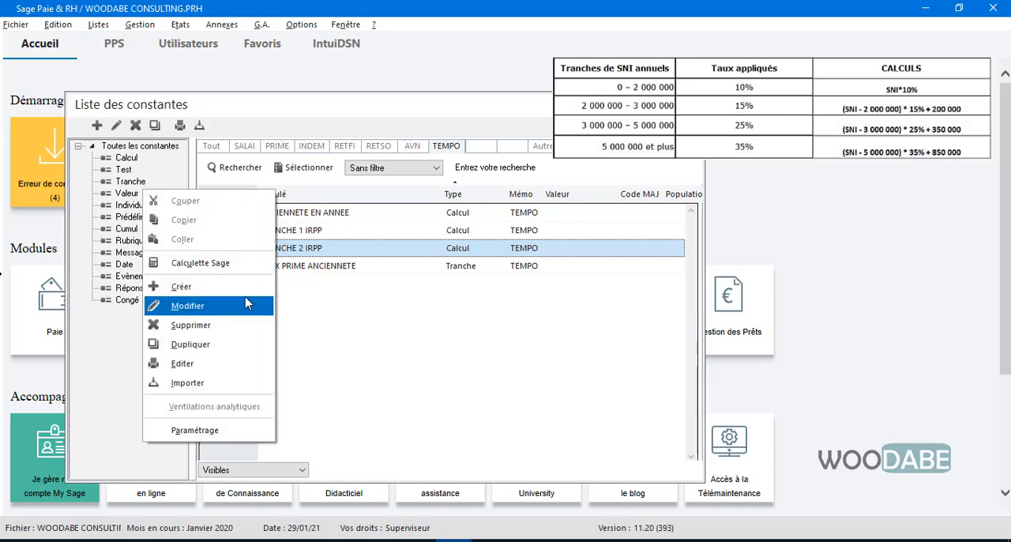
pyautogui.click(245, 289)
pyautogui.click(486, 335)
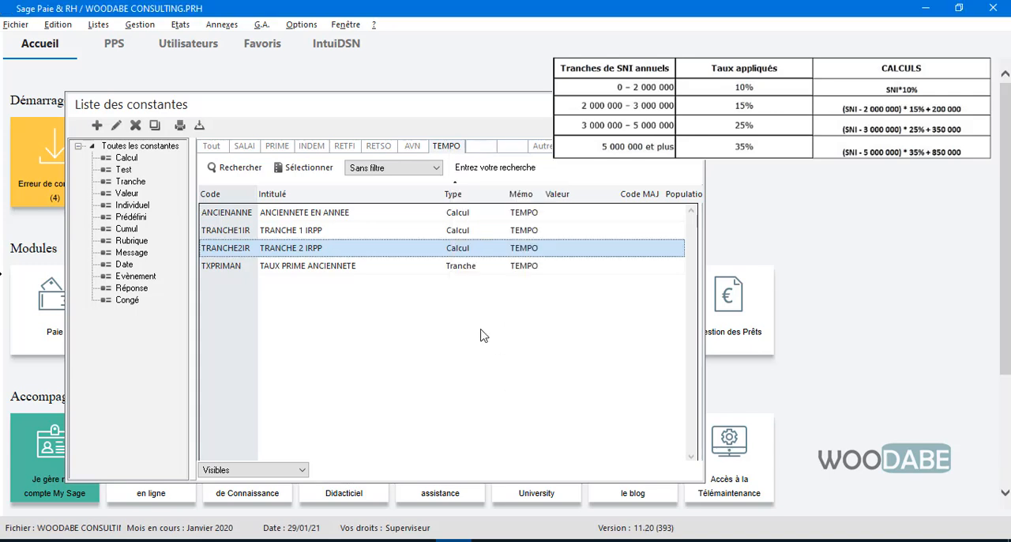
pyautogui.write('TR')
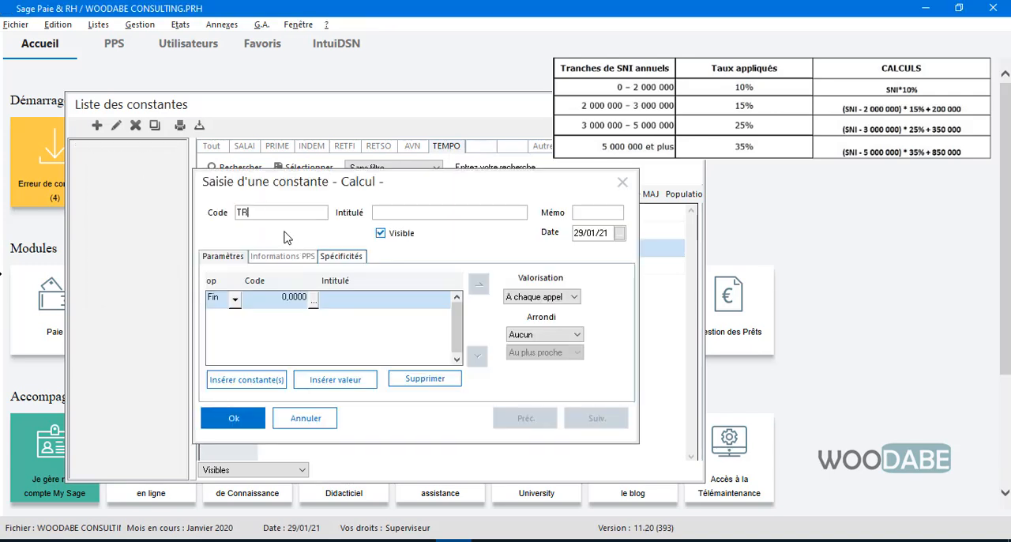
pyautogui.write('ANCHE3IR')
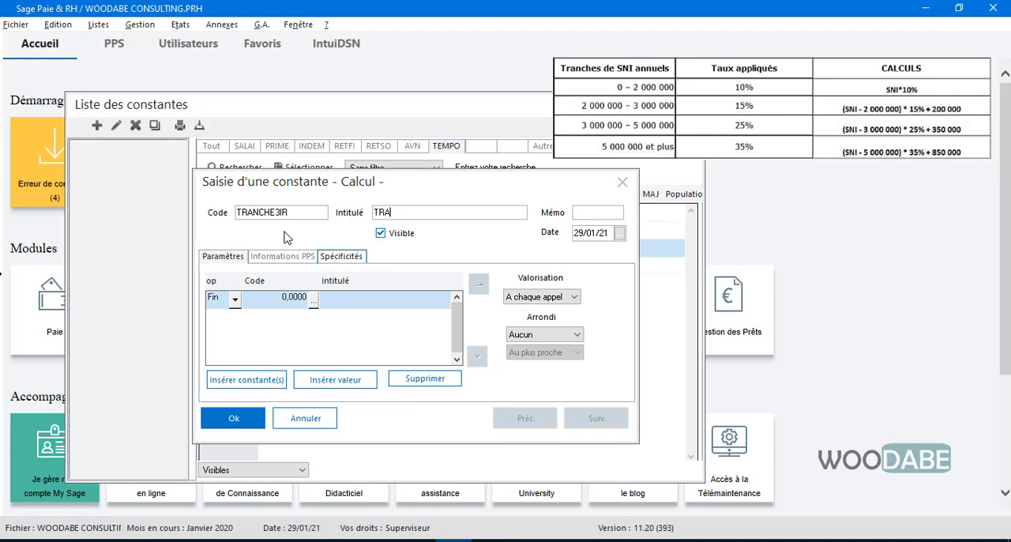
pyautogui.write('TRANCHE 3')
pyautogui.write('TEMPO')
# Step: Set the first calculation line of TRANCHE3IR to the annual net taxable salary constant SALNETIMAN
pyautogui.click(313, 301)
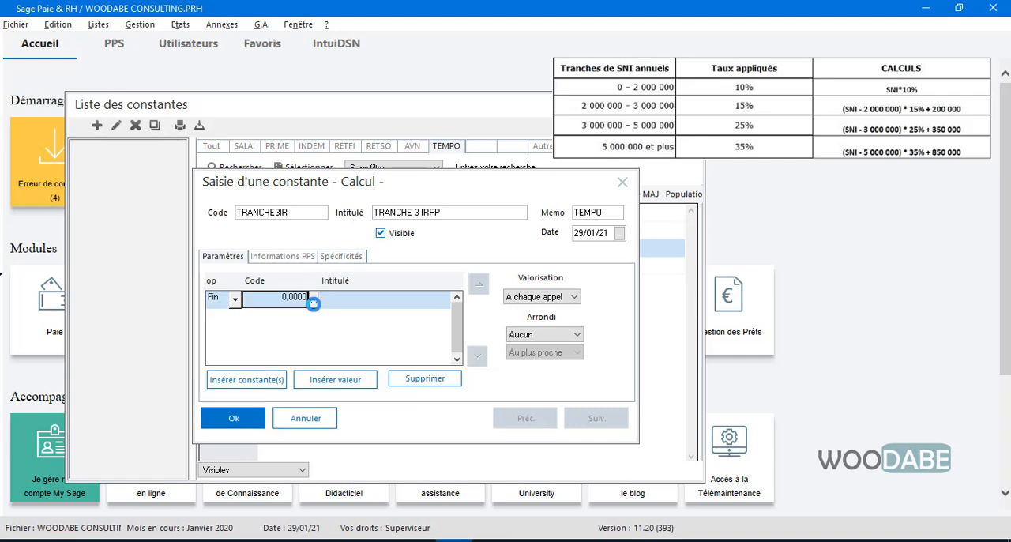
pyautogui.click(313, 300)
pyautogui.click(381, 176)
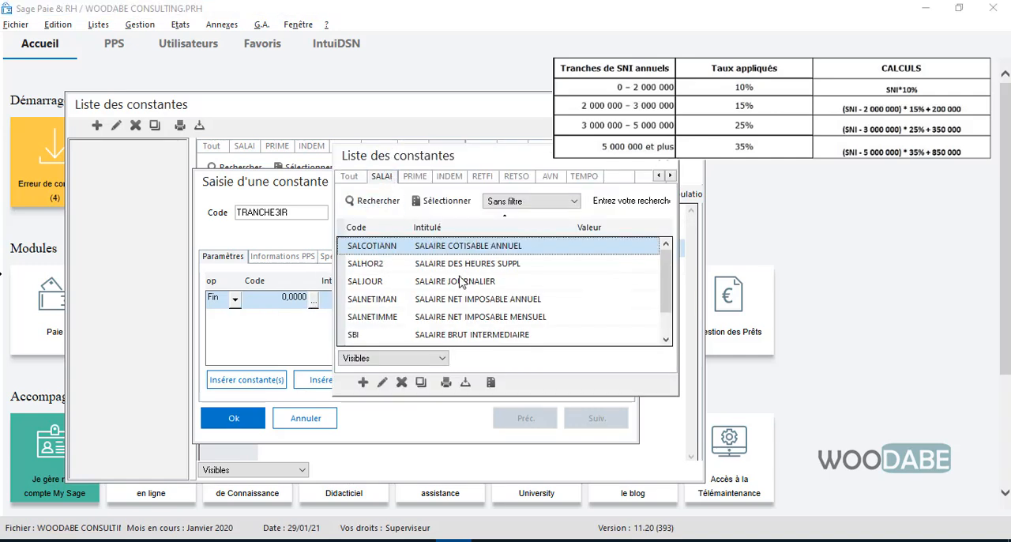
pyautogui.doubleClick(483, 300)
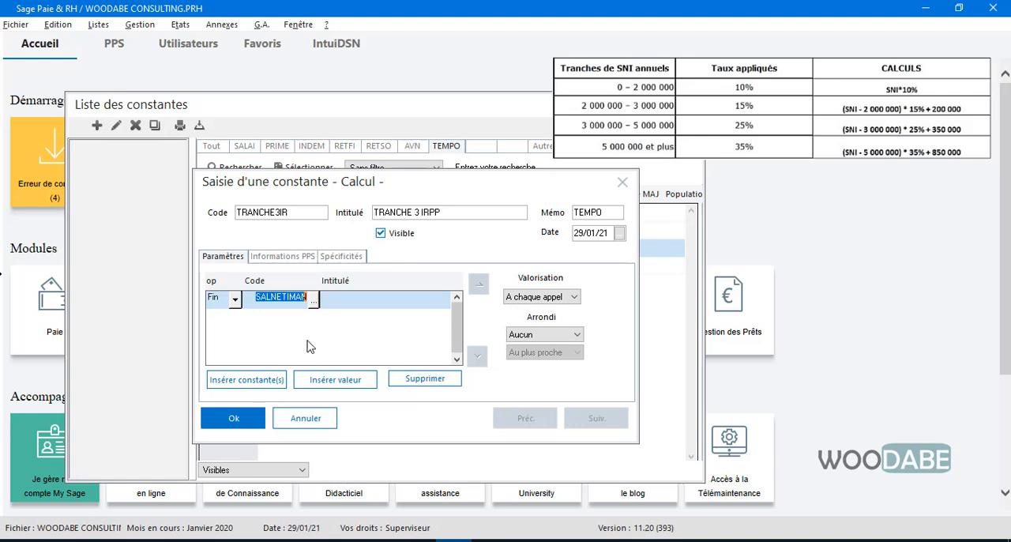
# Step: Add a second calculation line to TRANCHE3IR that subtracts the value 3000000
pyautogui.click(340, 384)
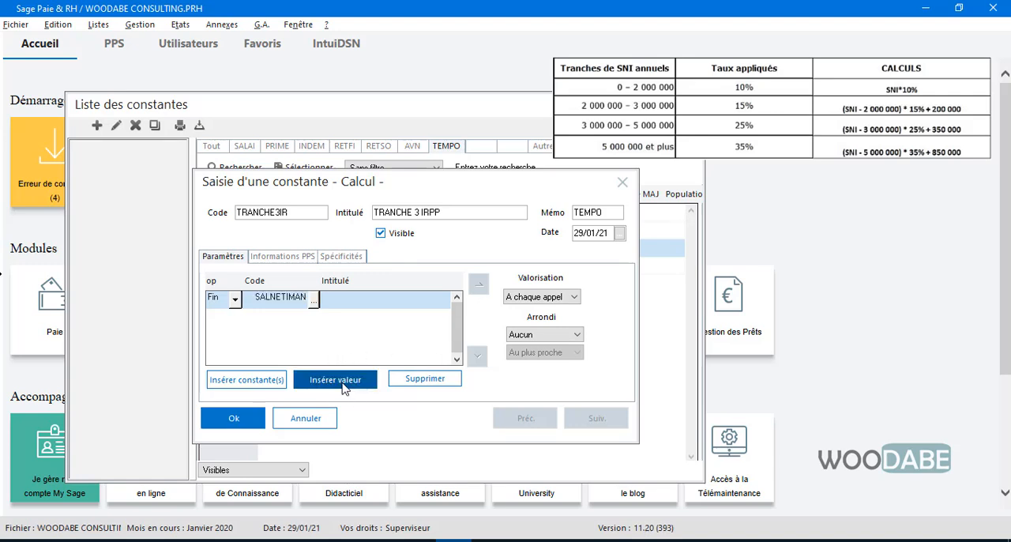
pyautogui.click(236, 316)
pyautogui.click(223, 349)
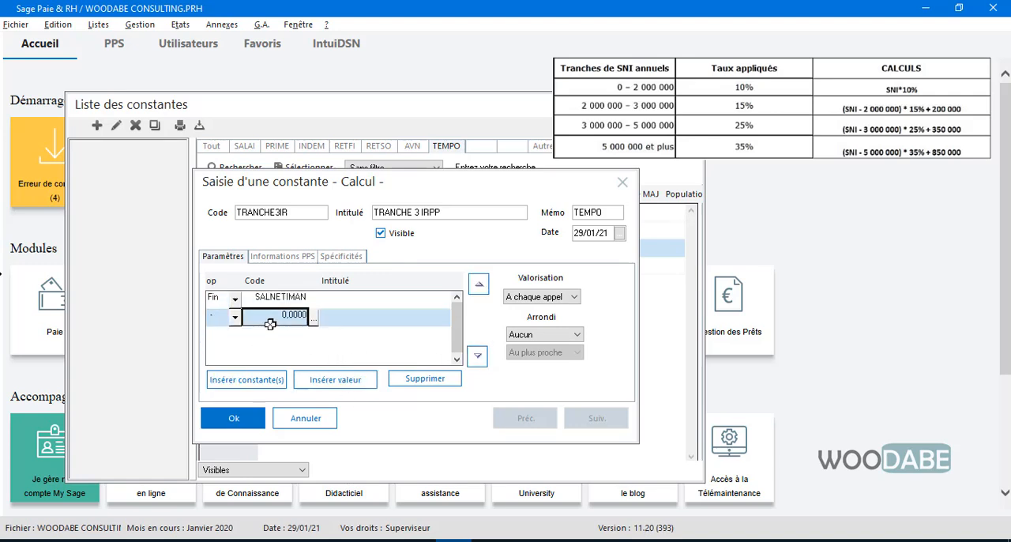
pyautogui.write('3')
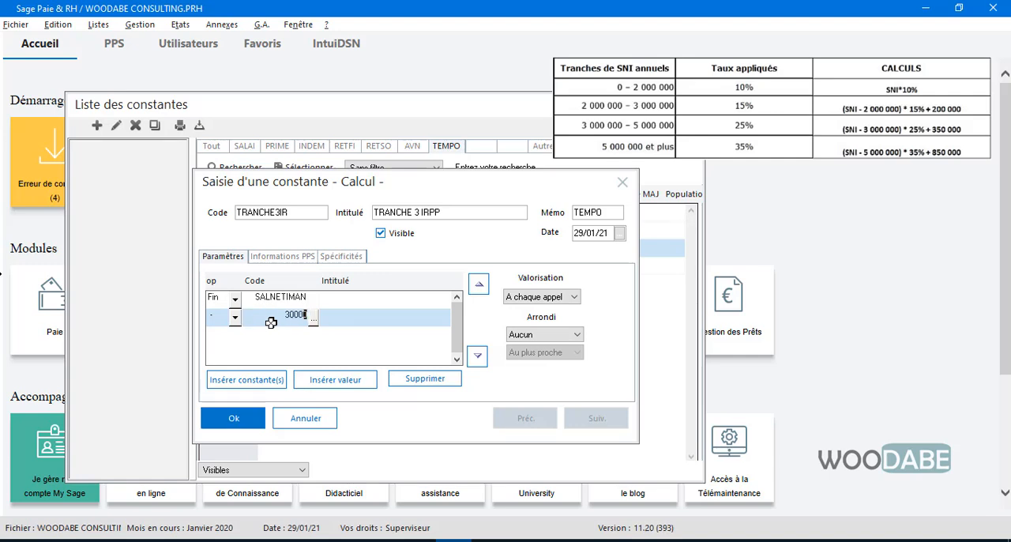
pyautogui.write('000000')
# Step: Add a third calculation line to TRANCHE3IR that multiplies by the value 0.25
pyautogui.click(354, 383)
pyautogui.click(235, 334)
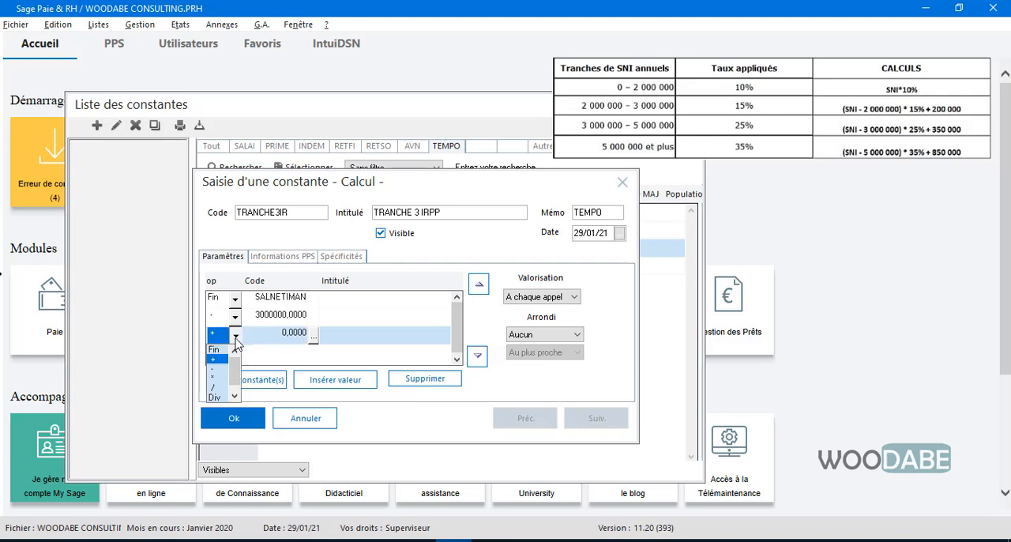
pyautogui.click(235, 369)
pyautogui.press('BackSpace')
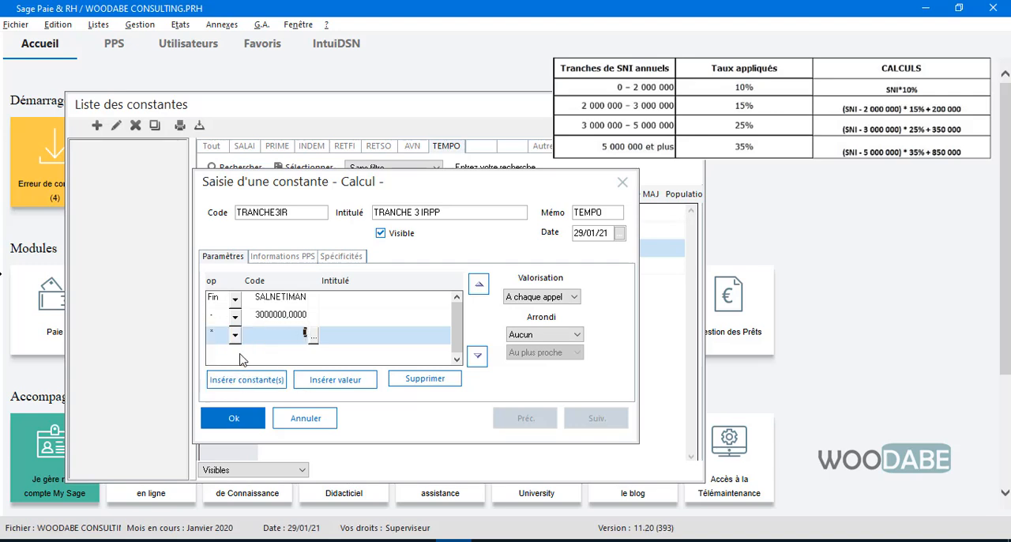
pyautogui.press('Return')
# Step: Add a fourth calculation line to TRANCHE3IR that adds the value 350000
pyautogui.click(335, 380)
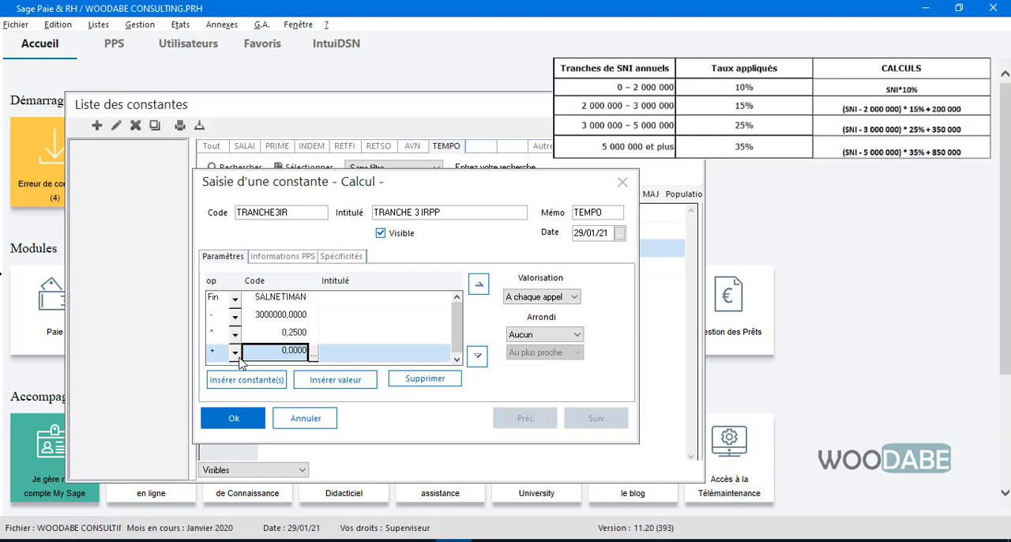
pyautogui.doubleClick(286, 355)
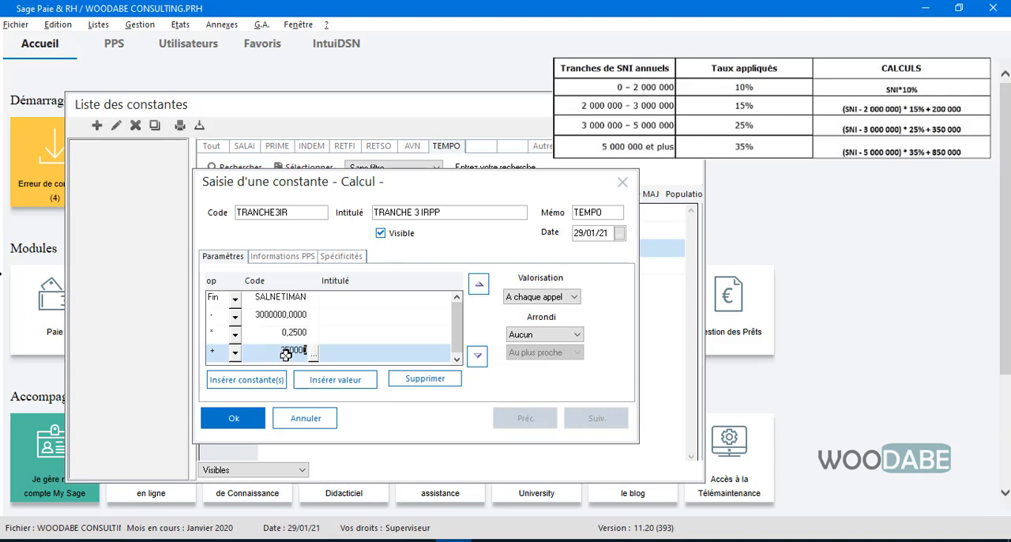
pyautogui.press('Return')
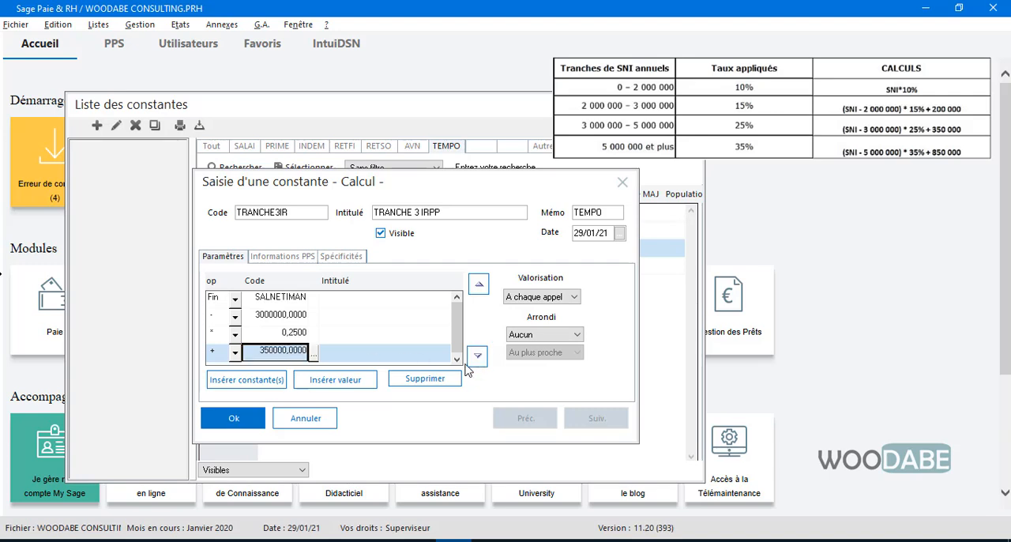
# Step: Add a fifth calculation line to TRANCHE3IR that divides by 12, and save the constant
pyautogui.click(321, 381)
pyautogui.click(235, 352)
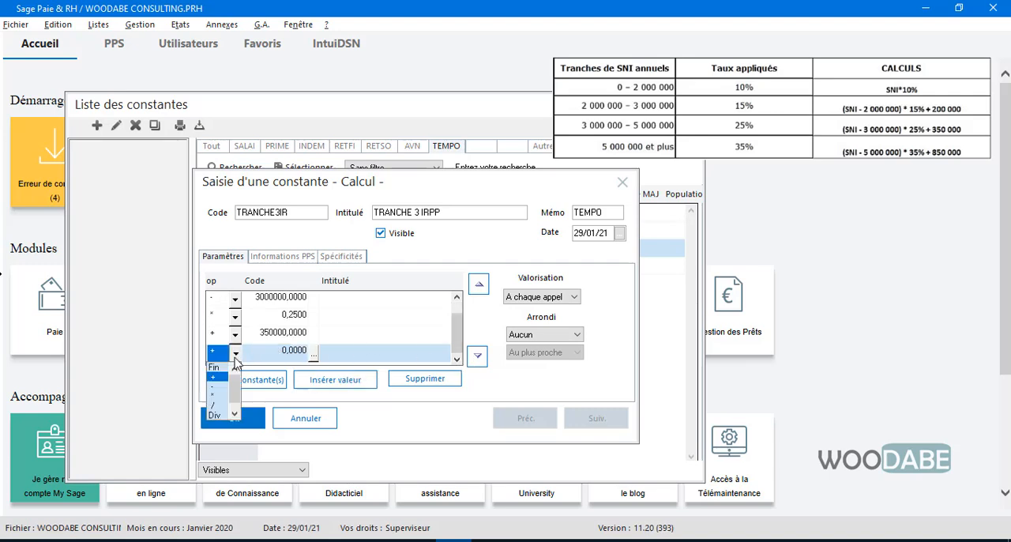
pyautogui.click(216, 405)
pyautogui.press('BackSpace')
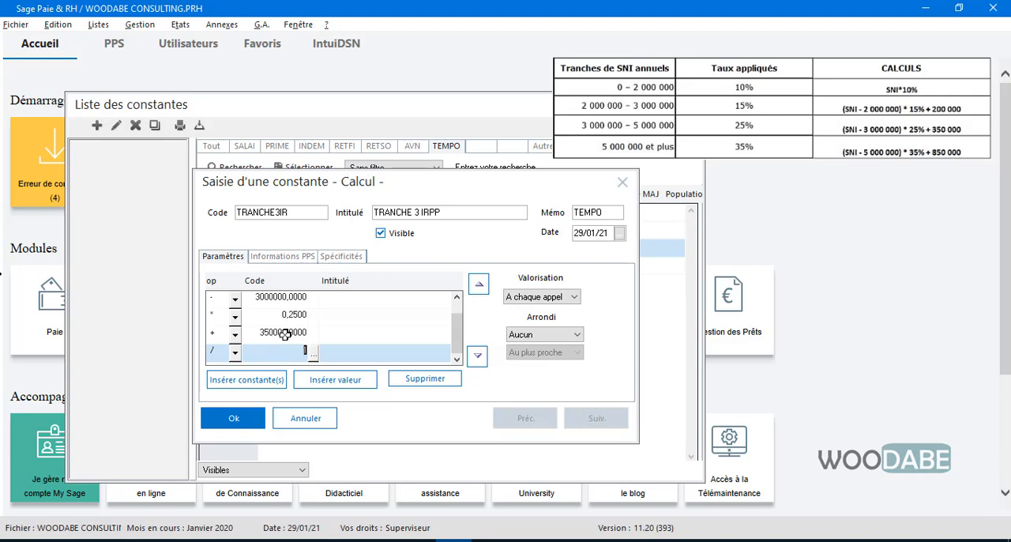
pyautogui.write('12')
pyautogui.click(237, 420)
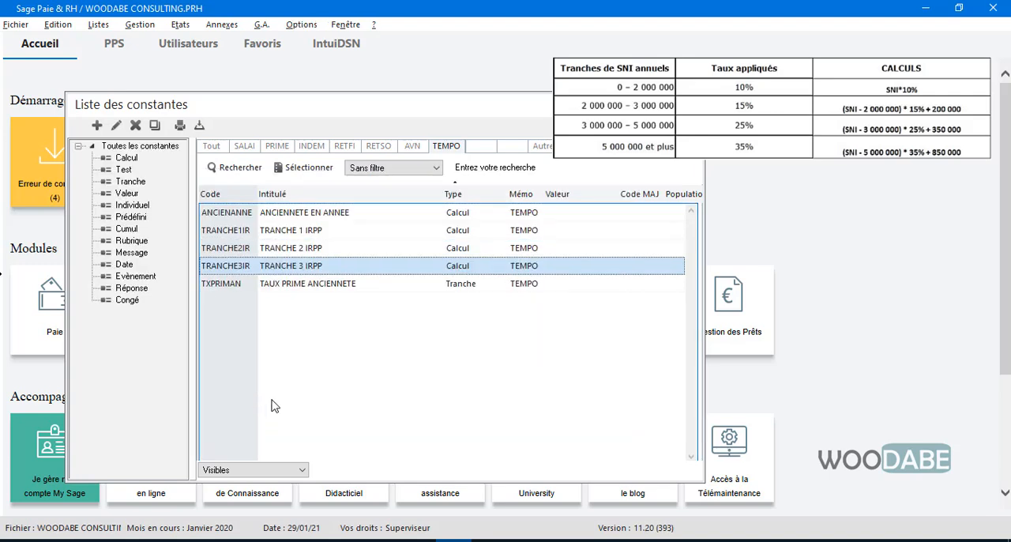
# Step: Reopen the TRANCHE2IR constant, add a final calculation line that divides by 12, and save it
pyautogui.click(290, 253)
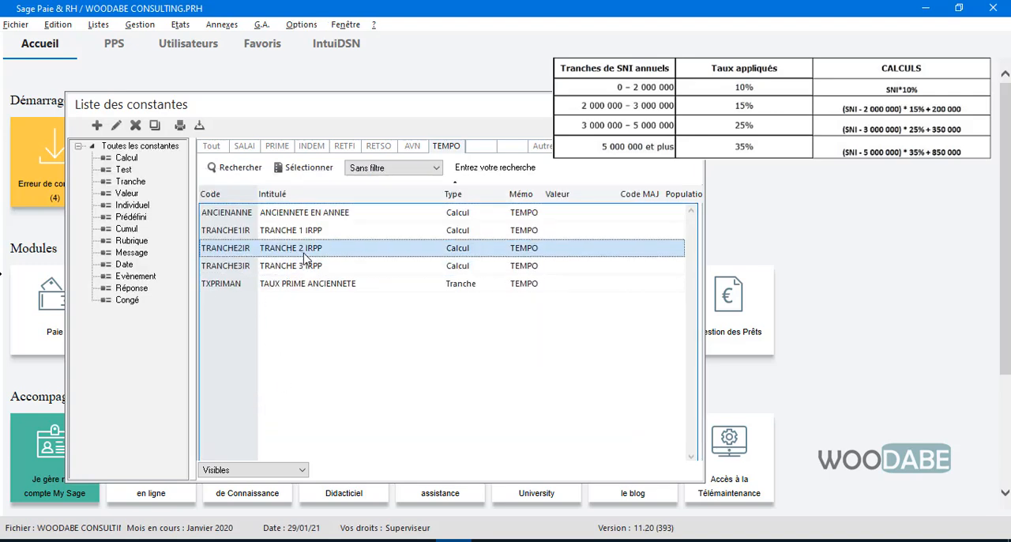
pyautogui.doubleClick(305, 257)
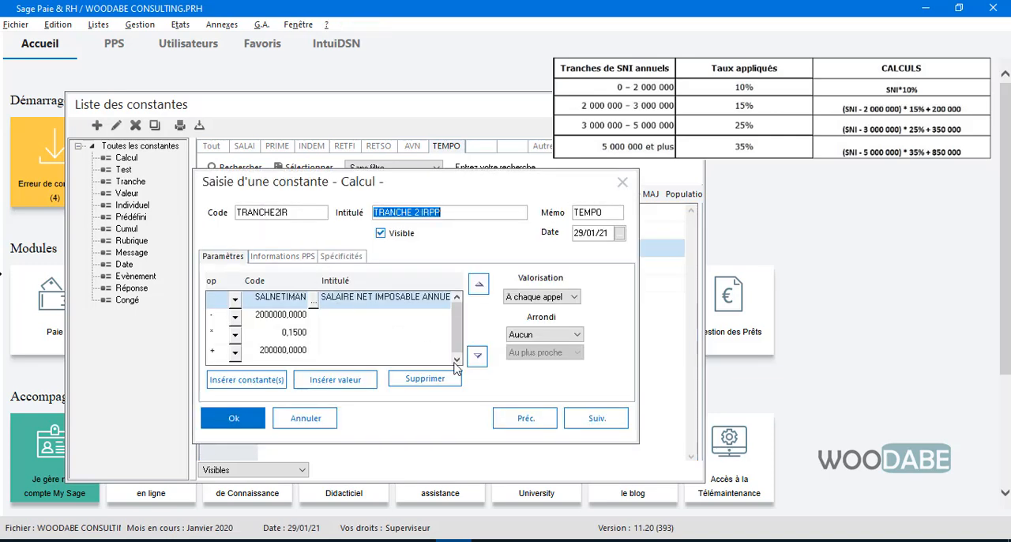
pyautogui.click(284, 350)
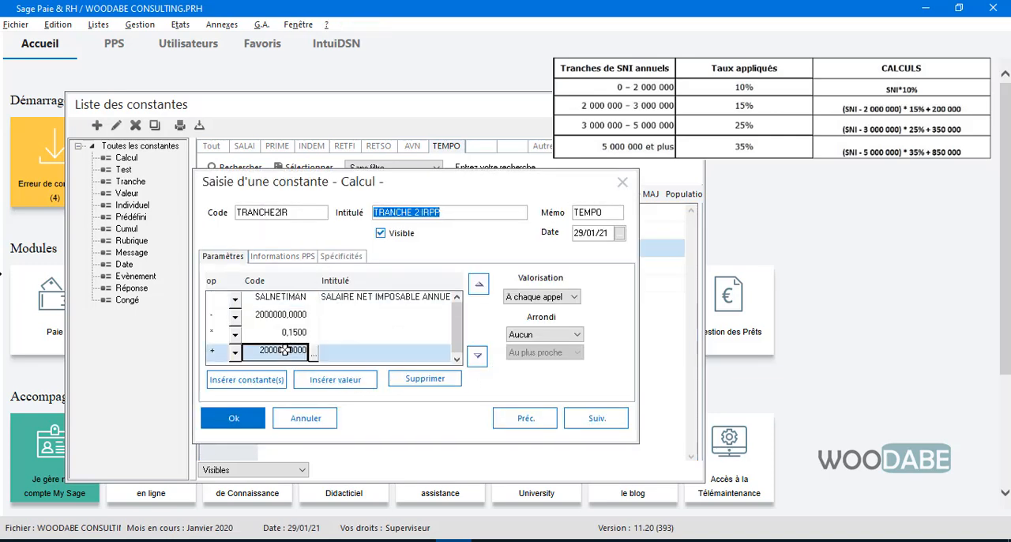
pyautogui.click(320, 381)
pyautogui.click(235, 353)
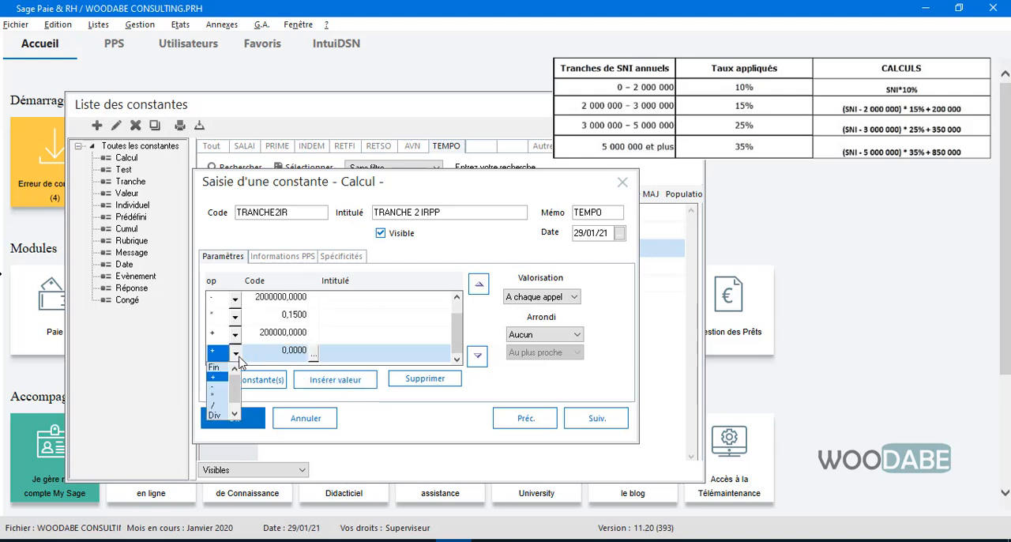
pyautogui.click(218, 405)
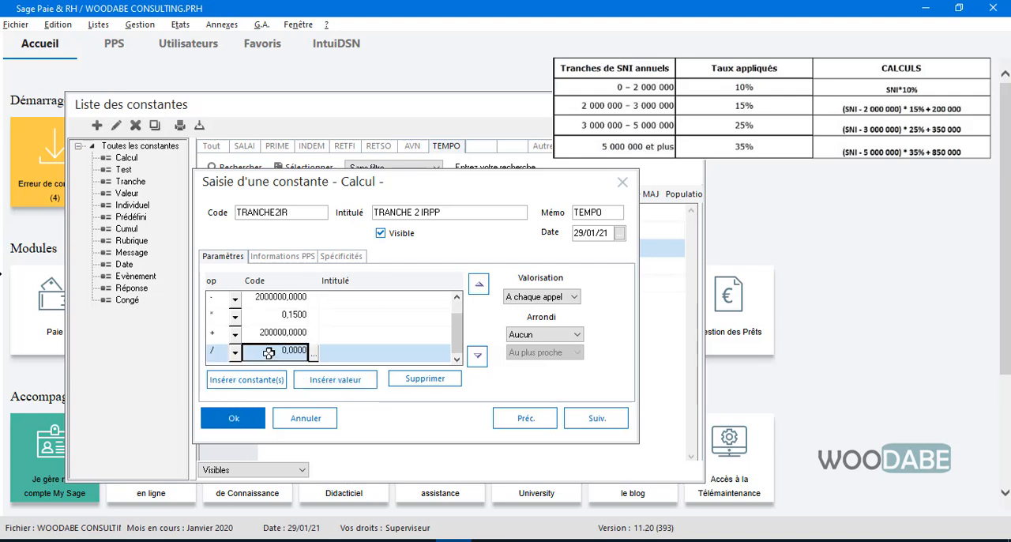
pyautogui.click(269, 354)
pyautogui.write('12')
pyautogui.press('Return')
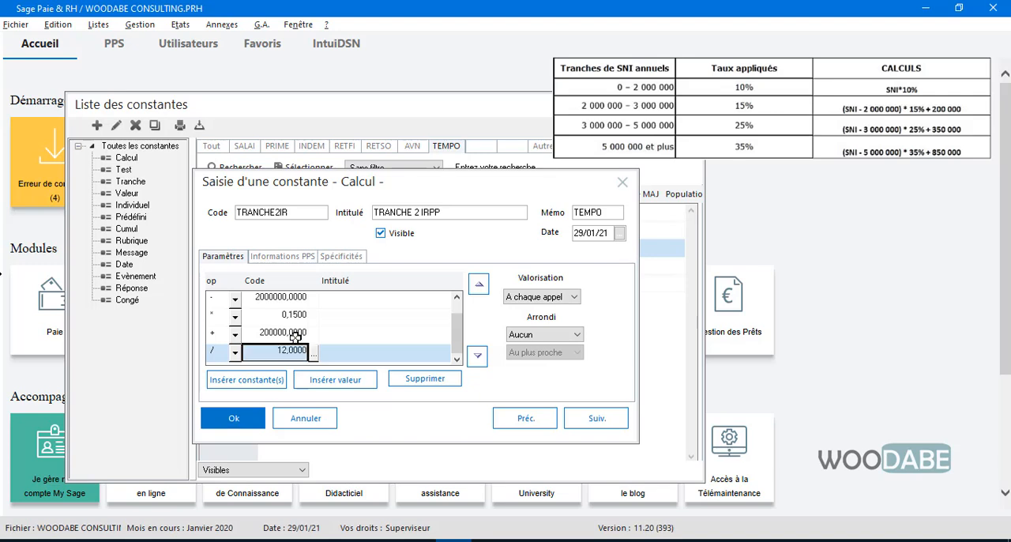
pyautogui.click(261, 416)
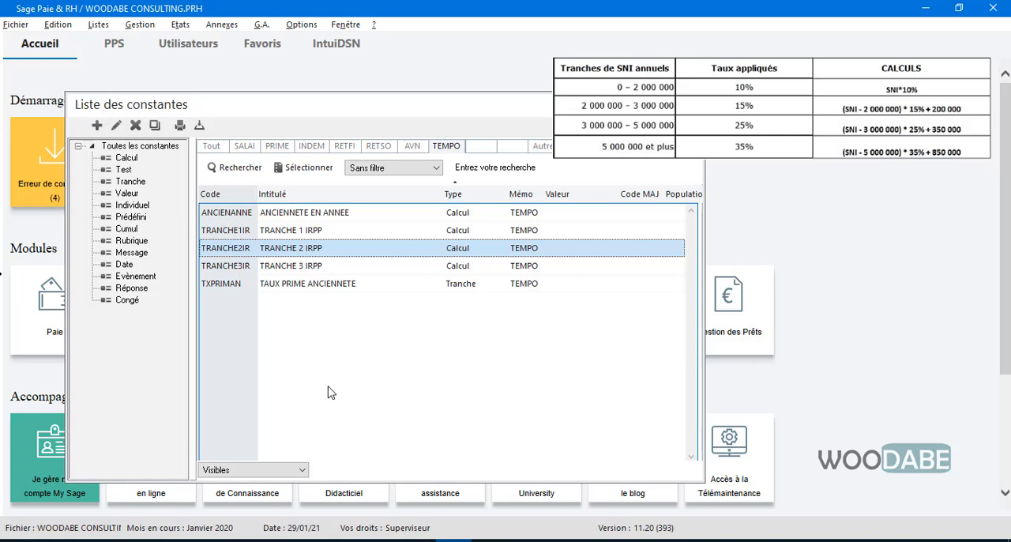
# Step: Create a new Calcul constant with code TRANCHE4IR, title TRANCHE 4 IRPP and memo TEMPO
pyautogui.rightClick(275, 326)
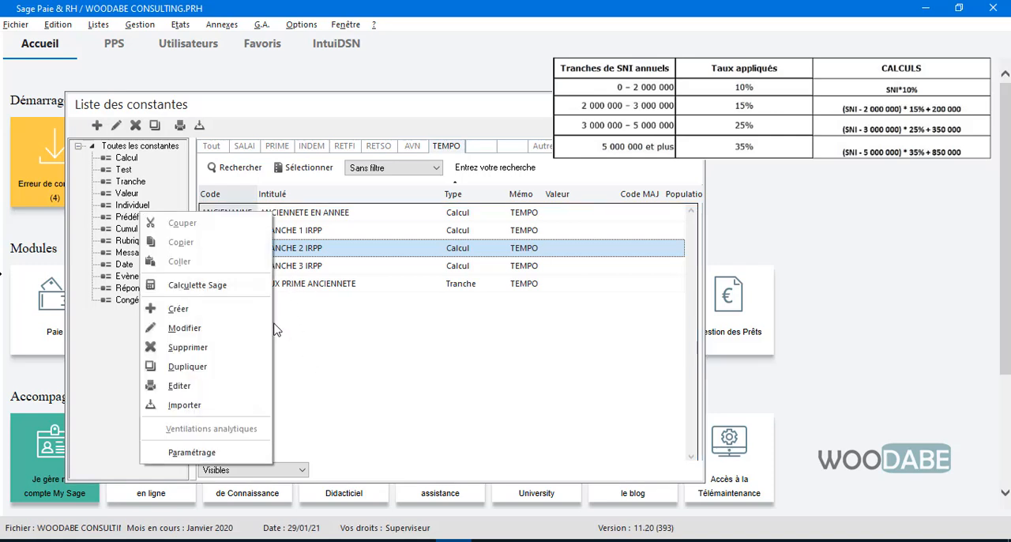
pyautogui.click(248, 308)
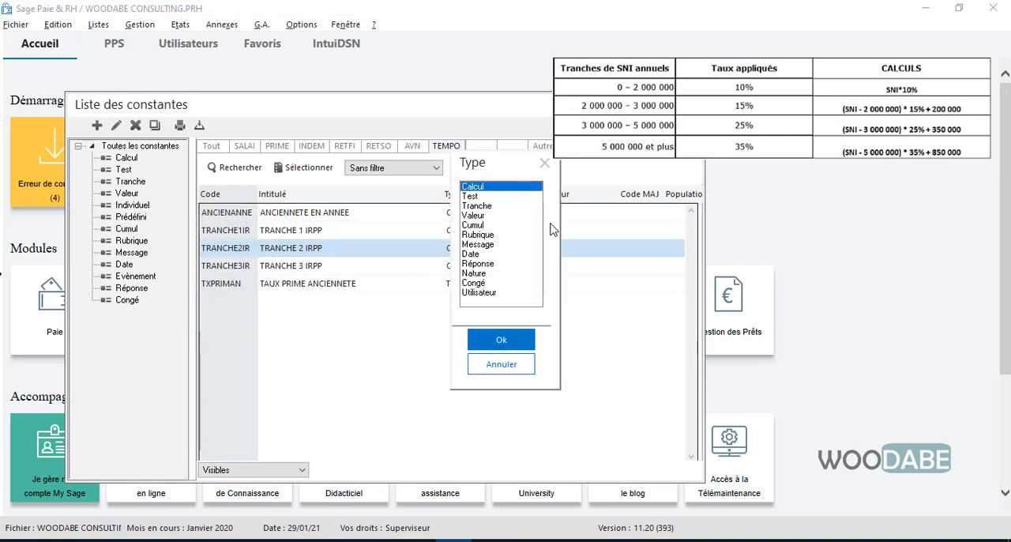
pyautogui.click(495, 342)
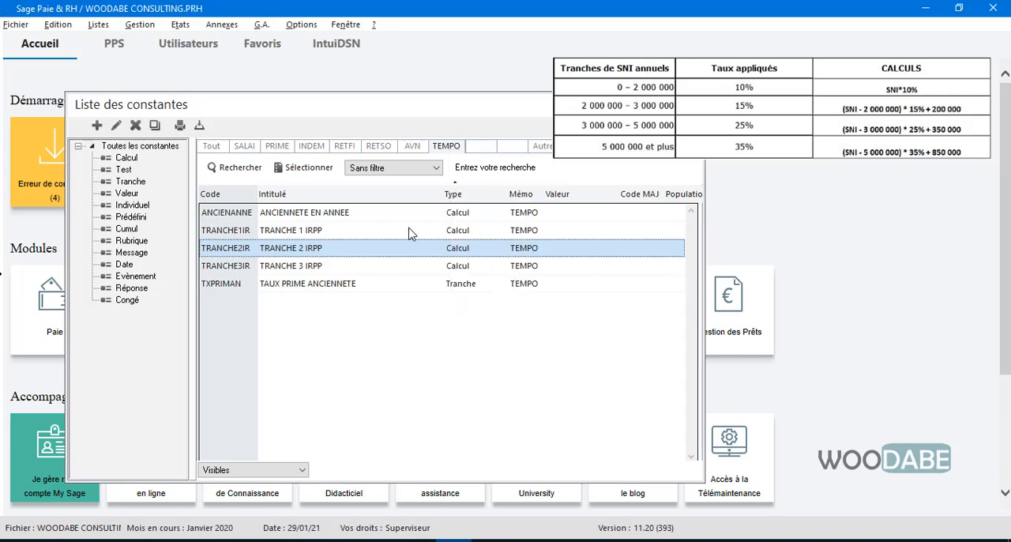
pyautogui.write('TRA')
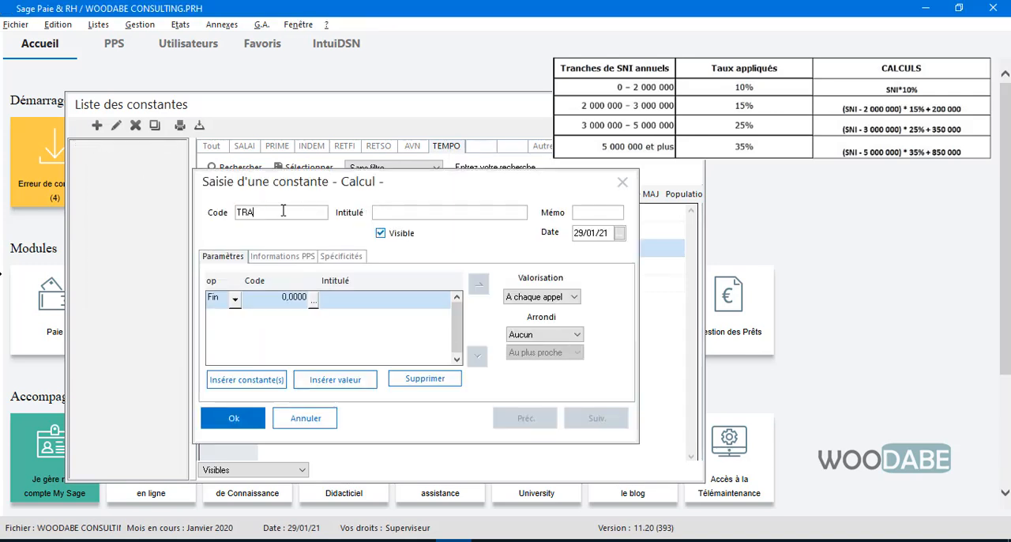
pyautogui.write('NCHE4IR')
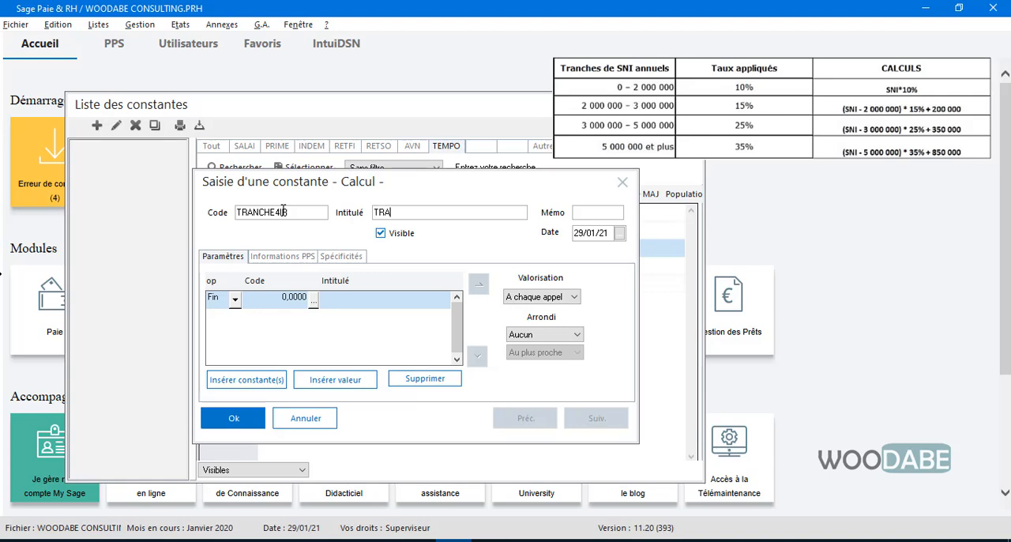
pyautogui.write('TRANCHE 4 IRPP')
pyautogui.press('Tab')
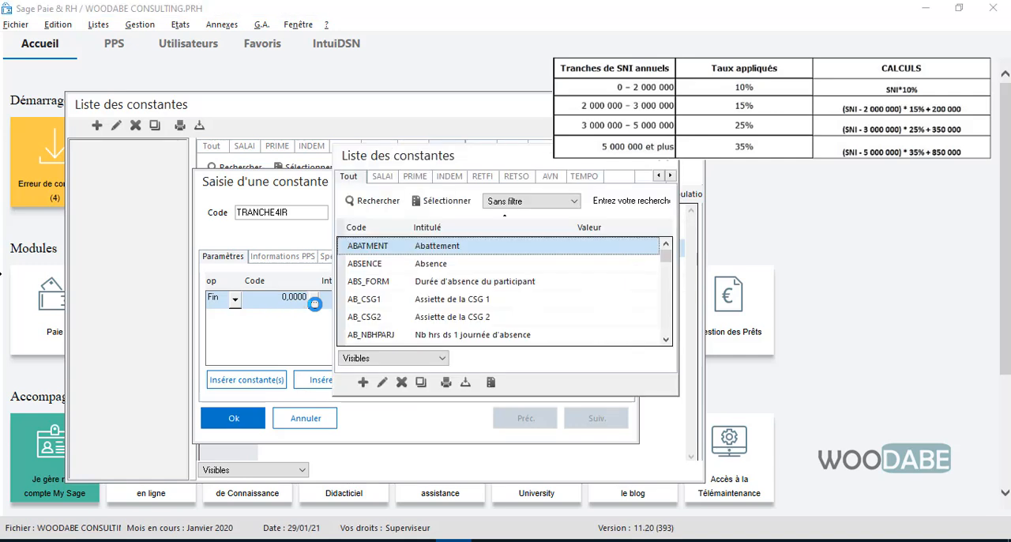
# Step: Set the first calculation line of TRANCHE4IR to SALNETIMAN and add a second line that subtracts 5000000
pyautogui.click(381, 178)
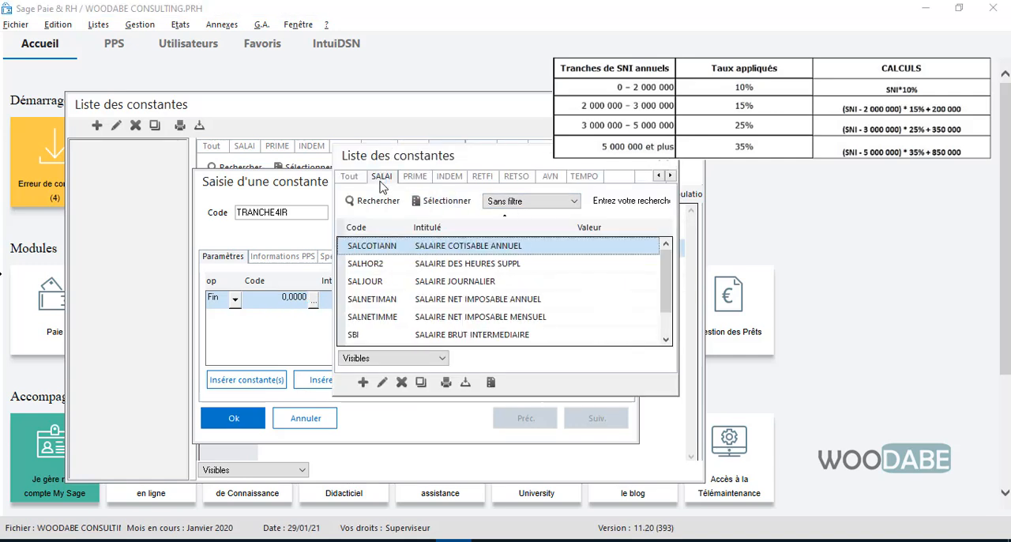
pyautogui.doubleClick(494, 301)
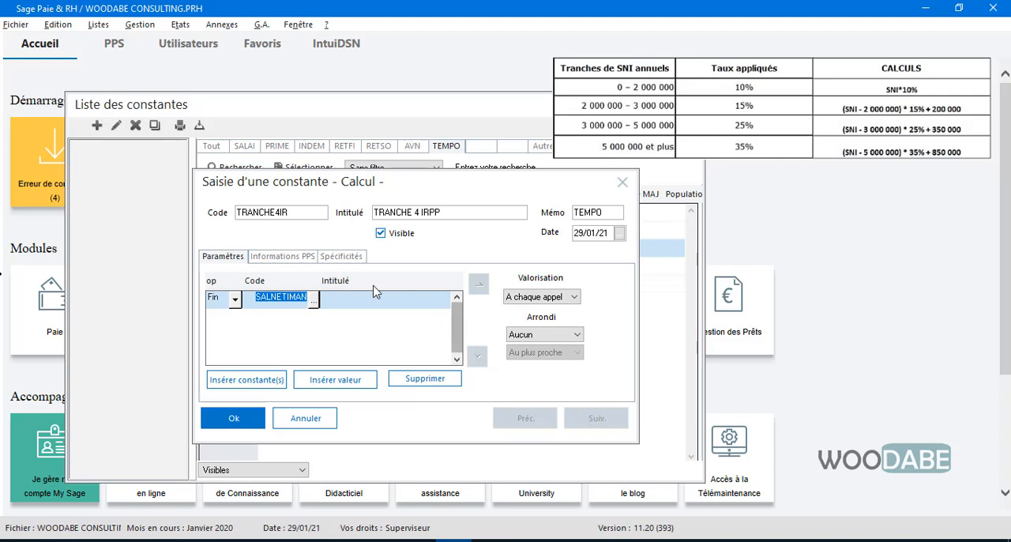
pyautogui.click(338, 385)
pyautogui.click(236, 318)
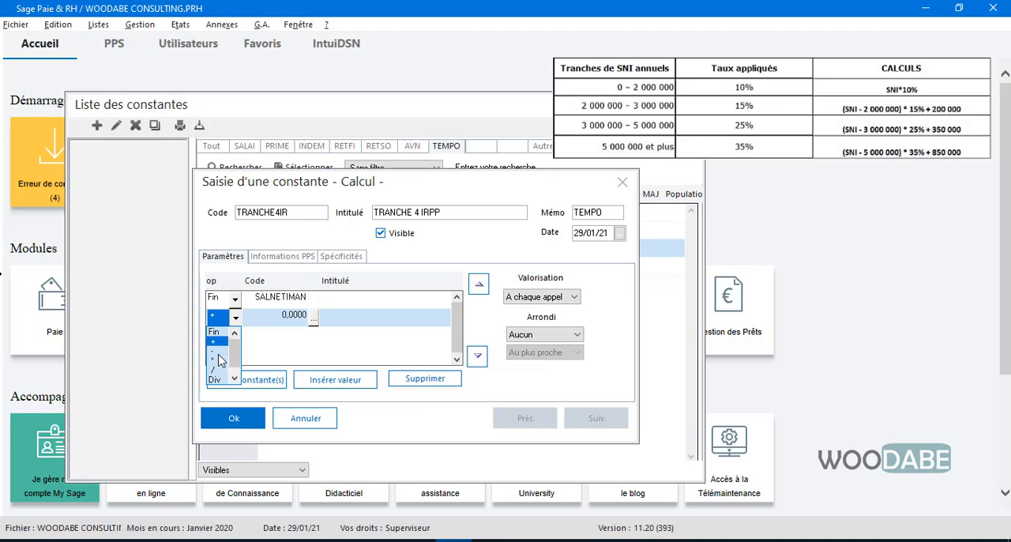
pyautogui.click(220, 351)
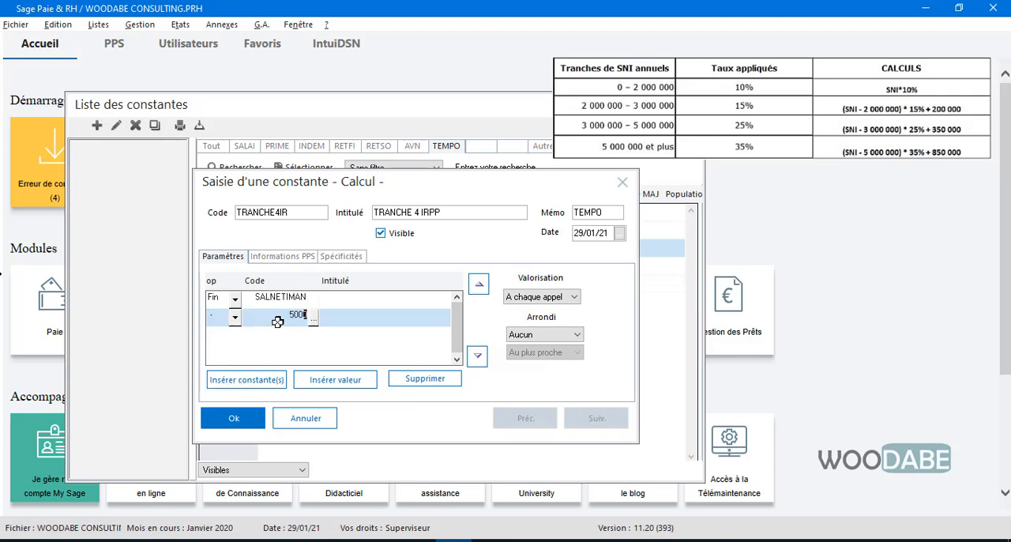
pyautogui.click(278, 322)
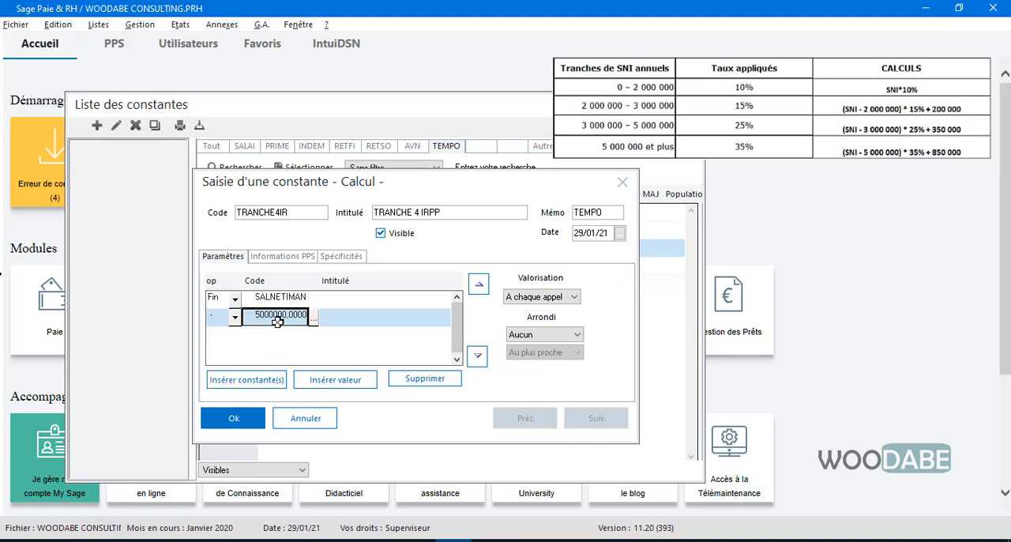
# Step: Add a third calculation line to TRANCHE4IR that multiplies by the value 0.35
pyautogui.click(323, 384)
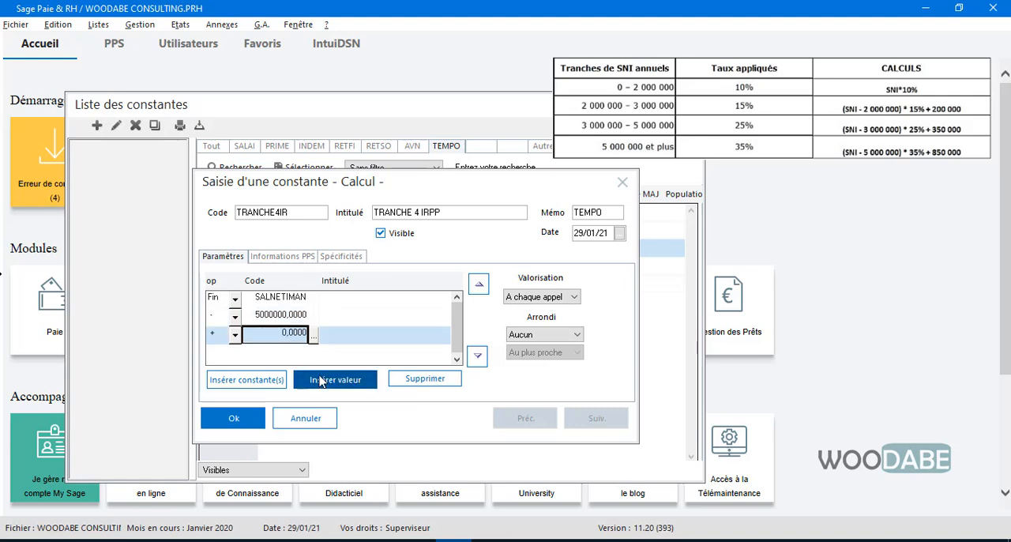
pyautogui.click(235, 335)
pyautogui.click(215, 378)
pyautogui.click(291, 335)
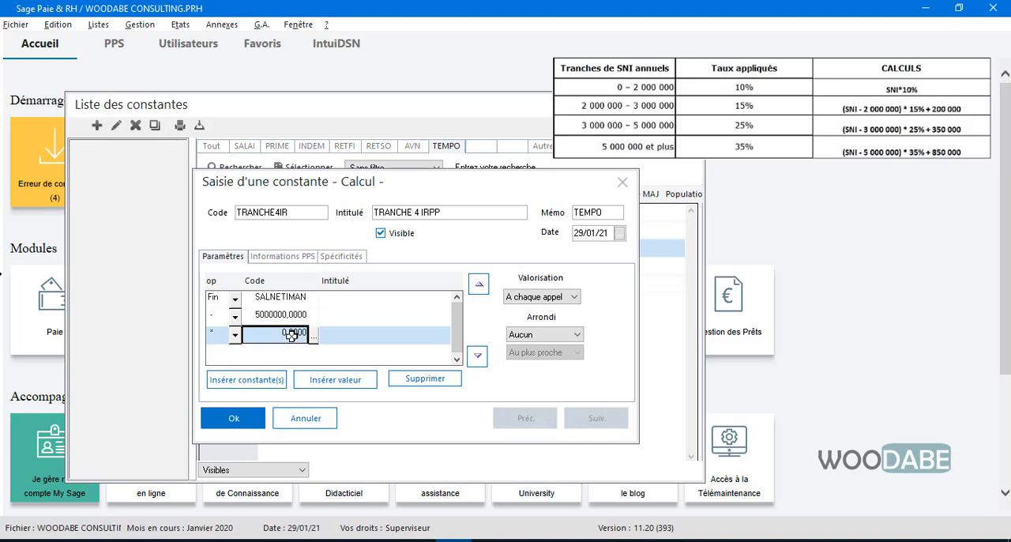
pyautogui.write('0.35')
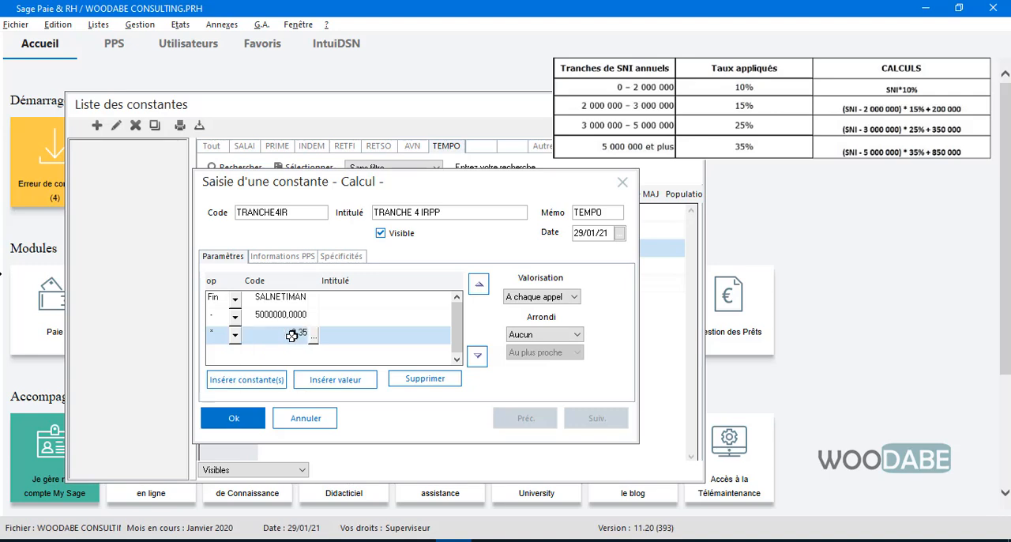
pyautogui.click(292, 336)
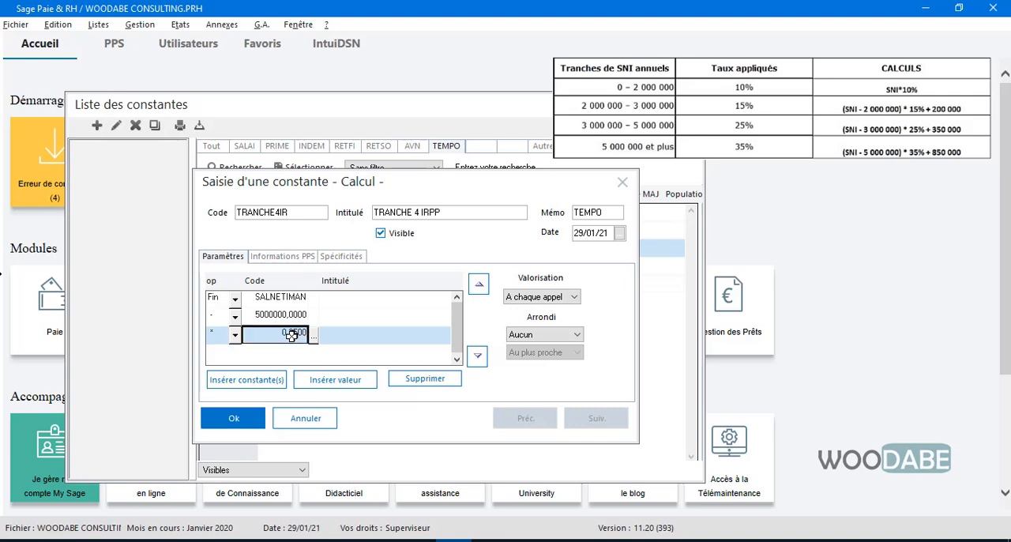
# Step: Add a fourth calculation line to TRANCHE4IR that adds the value 850000
pyautogui.click(312, 381)
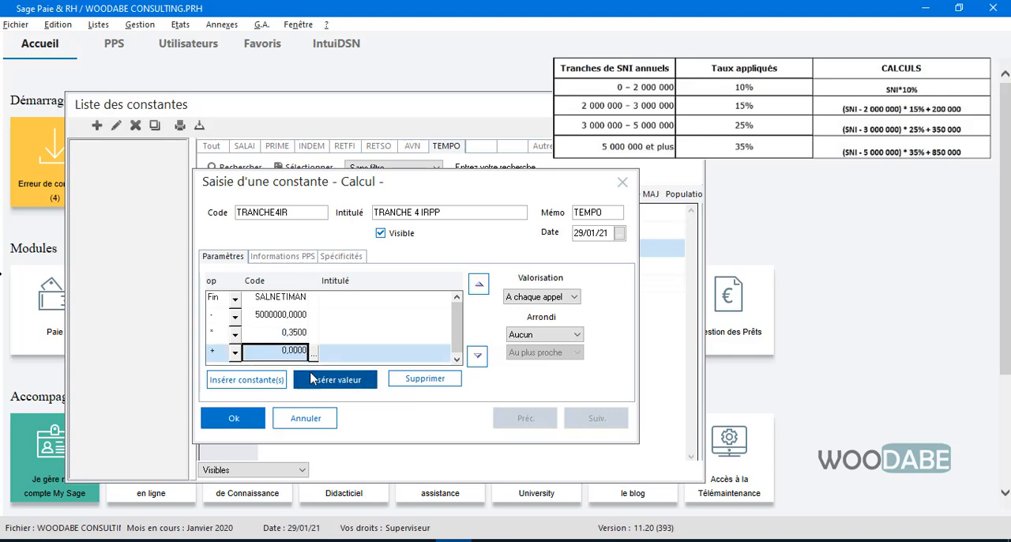
pyautogui.write('85')
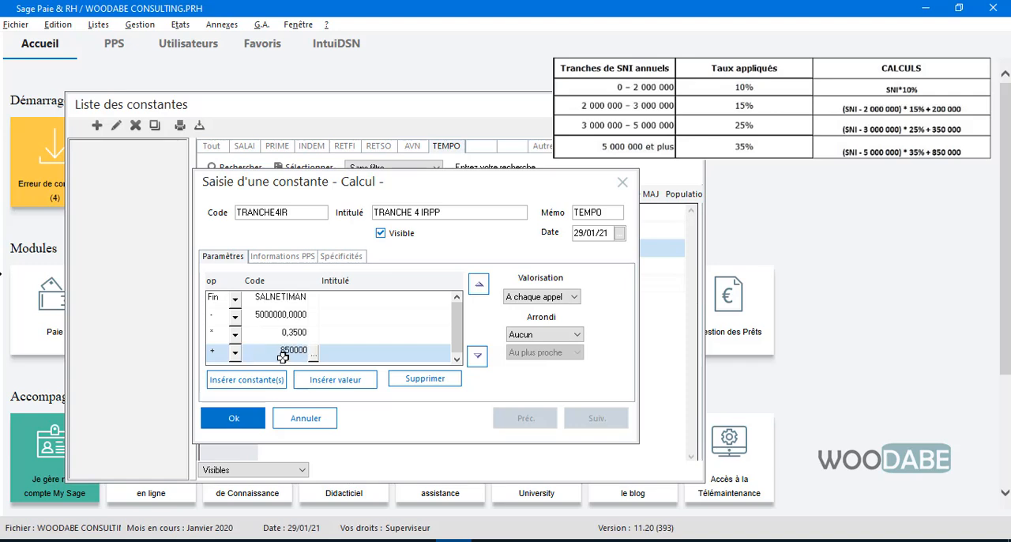
pyautogui.press('Return')
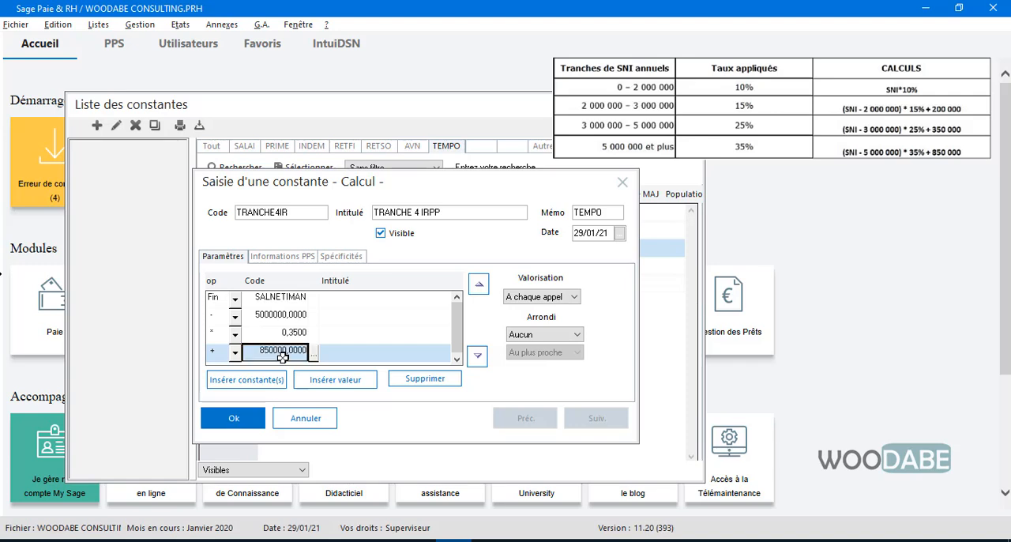
# Step: Add a fifth calculation line to TRANCHE4IR that divides by 12, review the lines, and save the constant
pyautogui.click(348, 382)
pyautogui.click(234, 353)
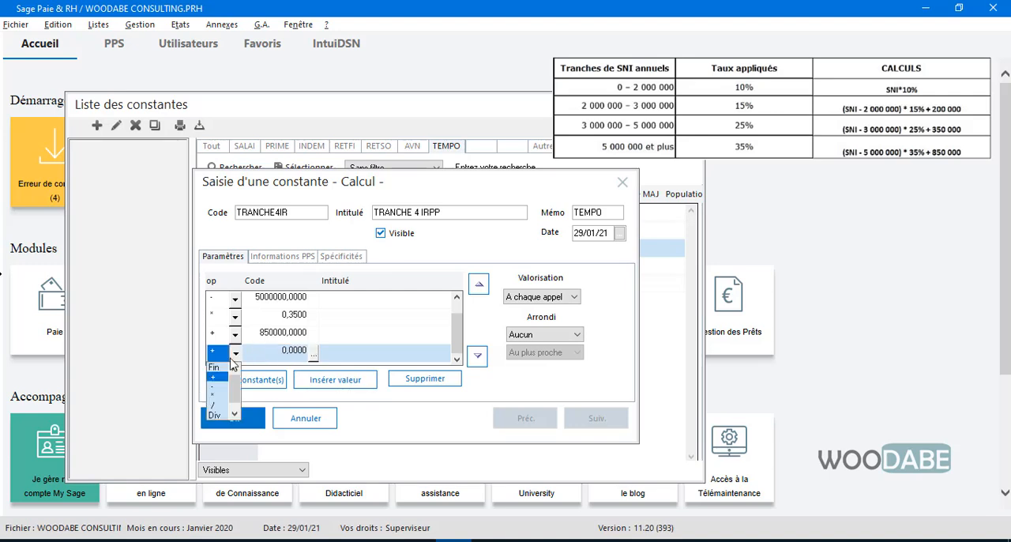
pyautogui.click(222, 406)
pyautogui.write('12')
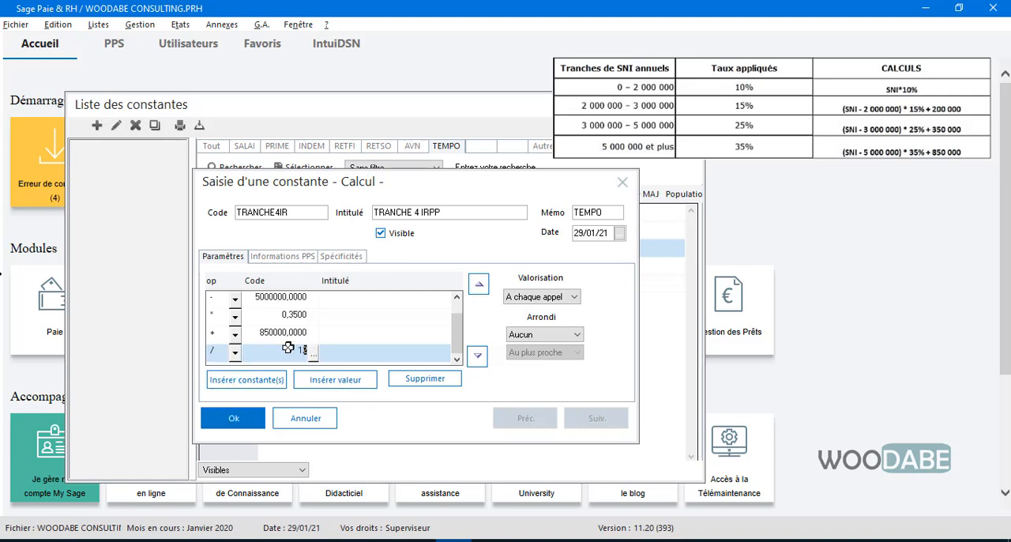
pyautogui.press('Return')
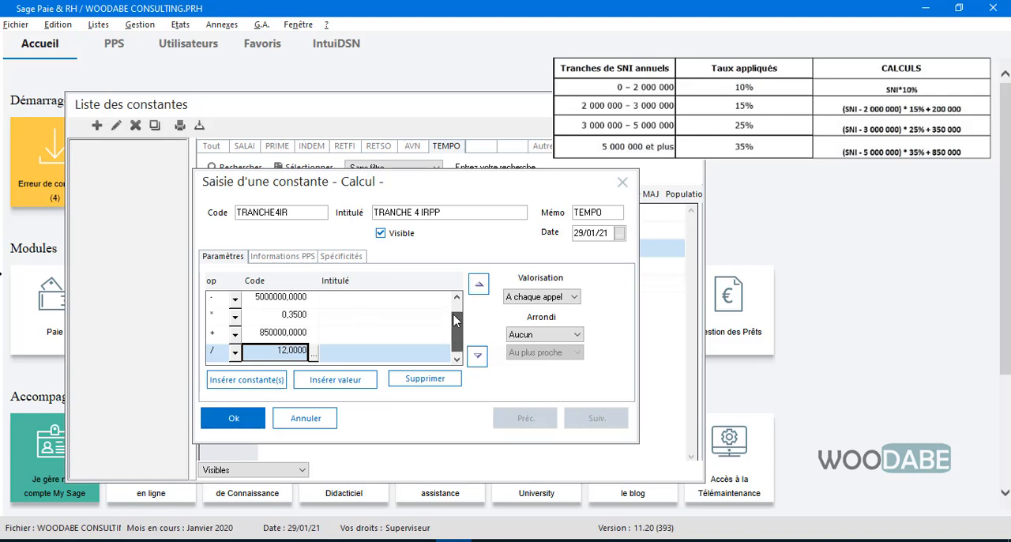
pyautogui.moveTo(454, 305); pyautogui.dragTo(454, 304)
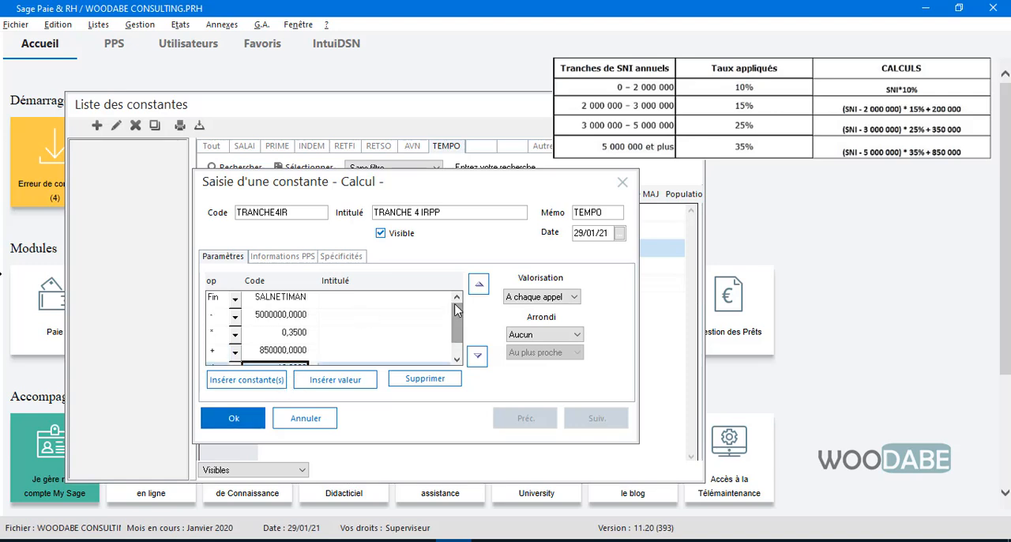
pyautogui.click(456, 362)
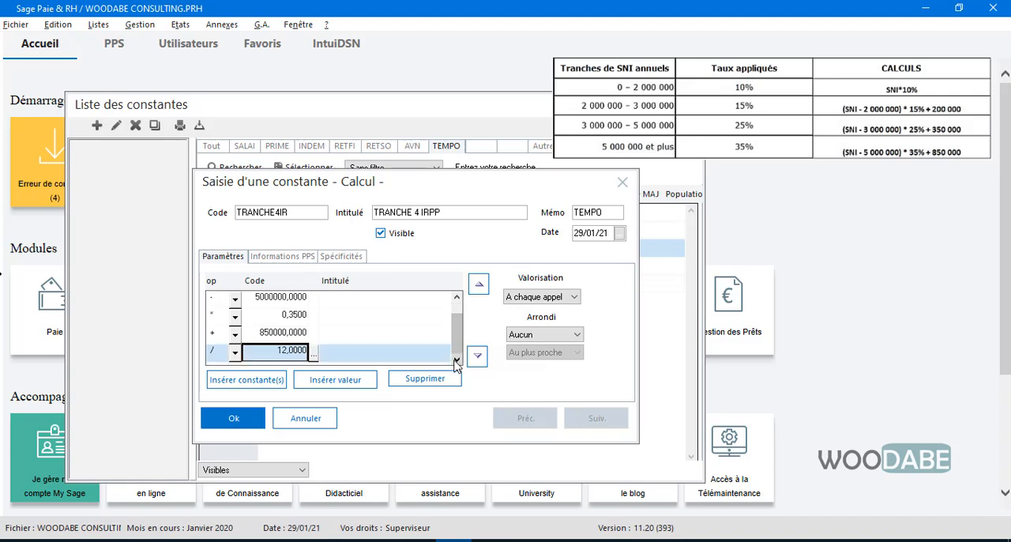
pyautogui.click(251, 419)
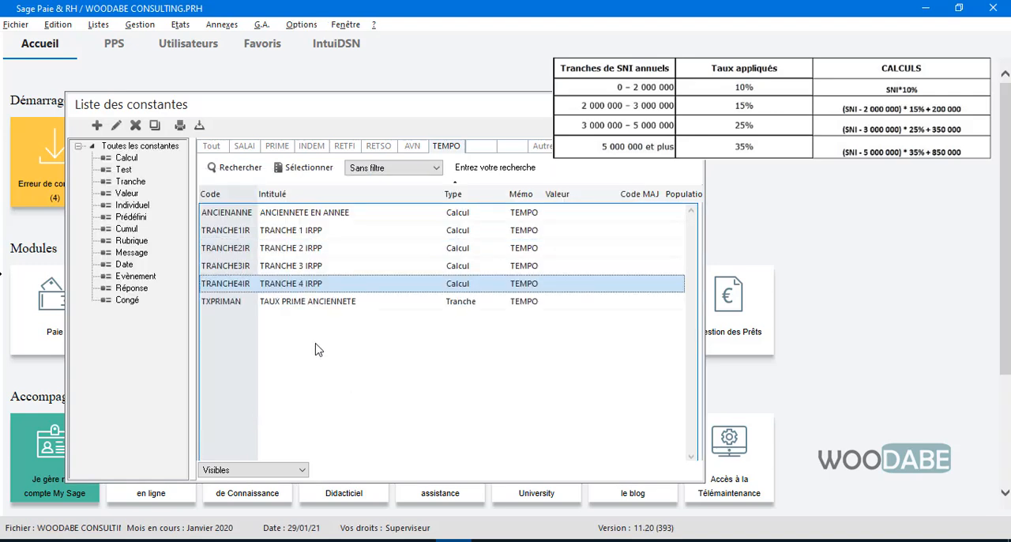